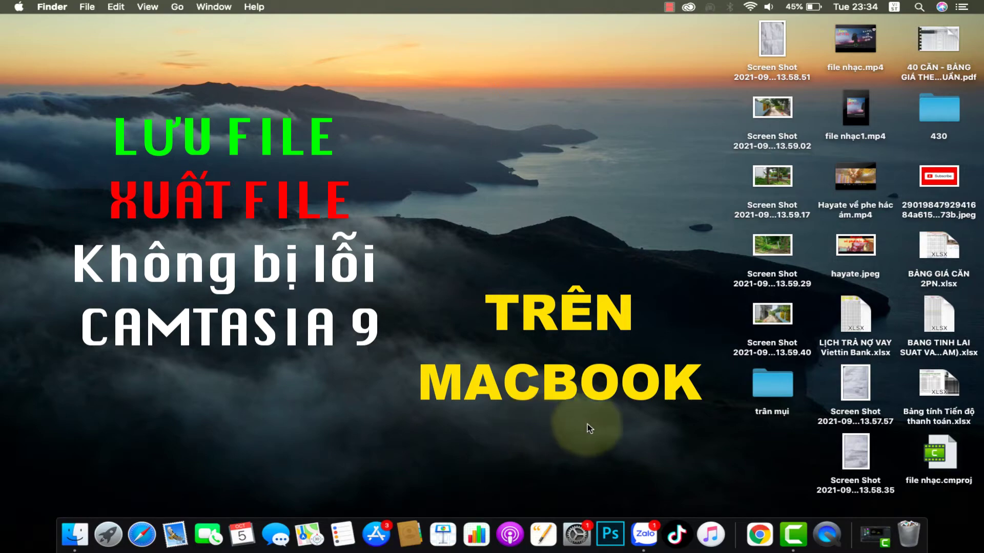
Open the Camtasia project and add the video "nhành hoa thay lá như anh thay lòng" from the MusicTrend folder in Downloads to Track 2
left_click(860, 546)
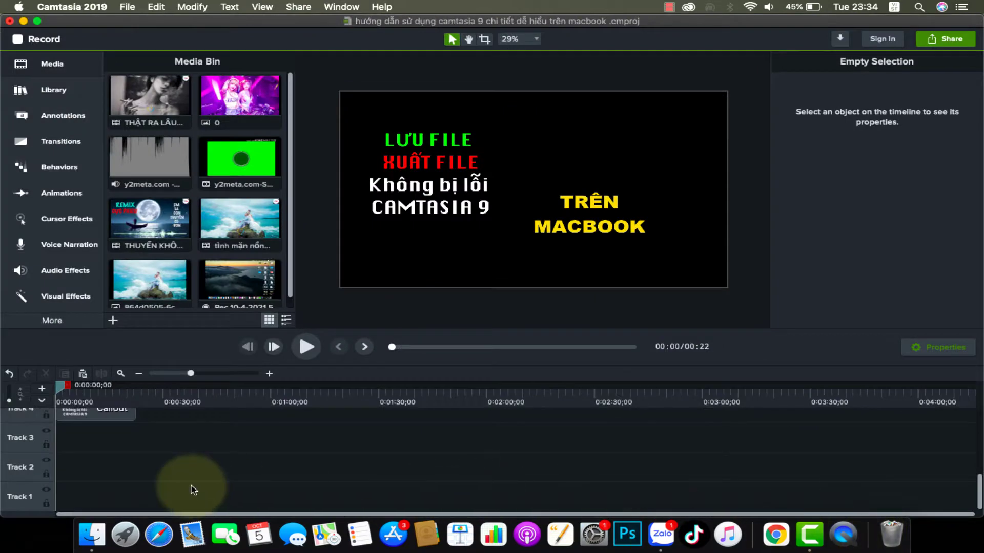
left_click(98, 537)
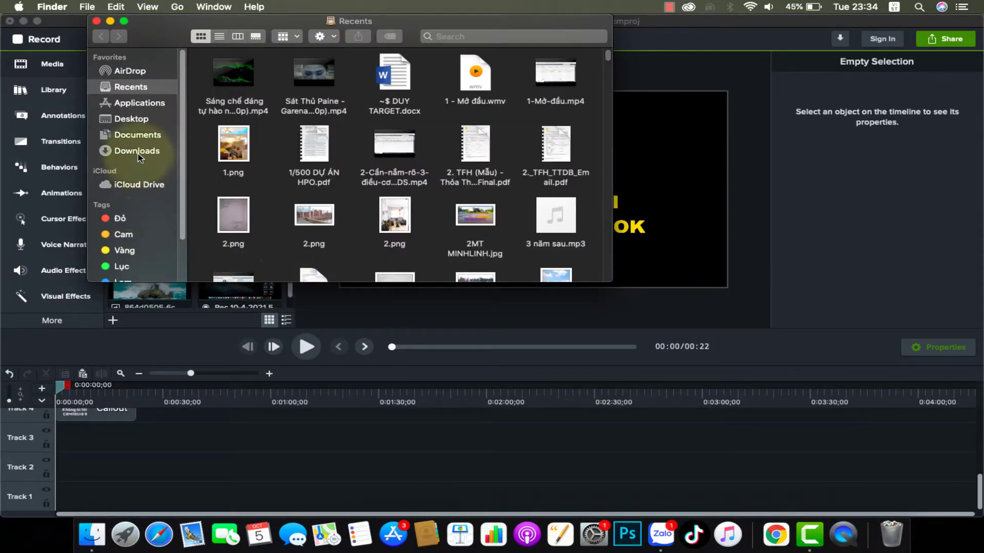
left_click(137, 153)
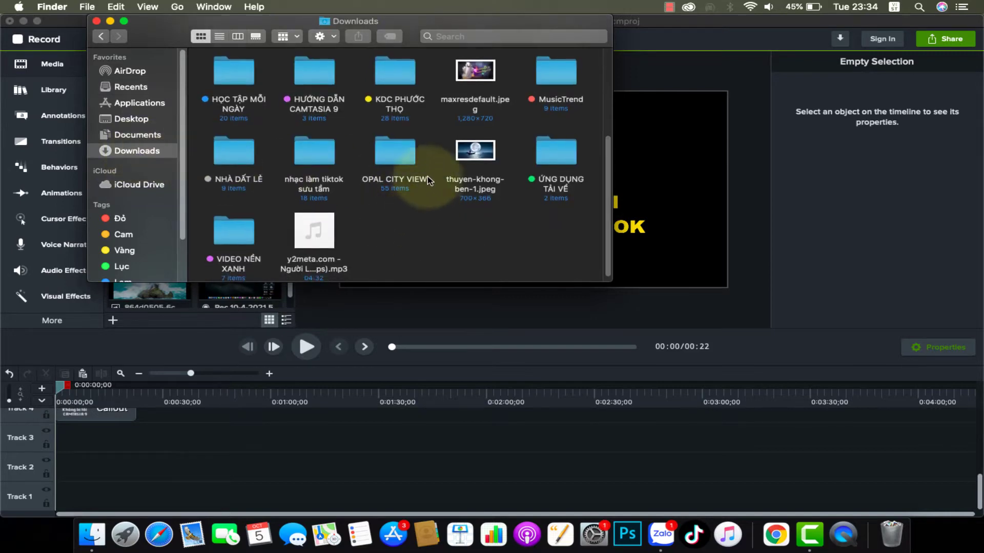
scroll(427, 176, "up", 3)
double_click(558, 151)
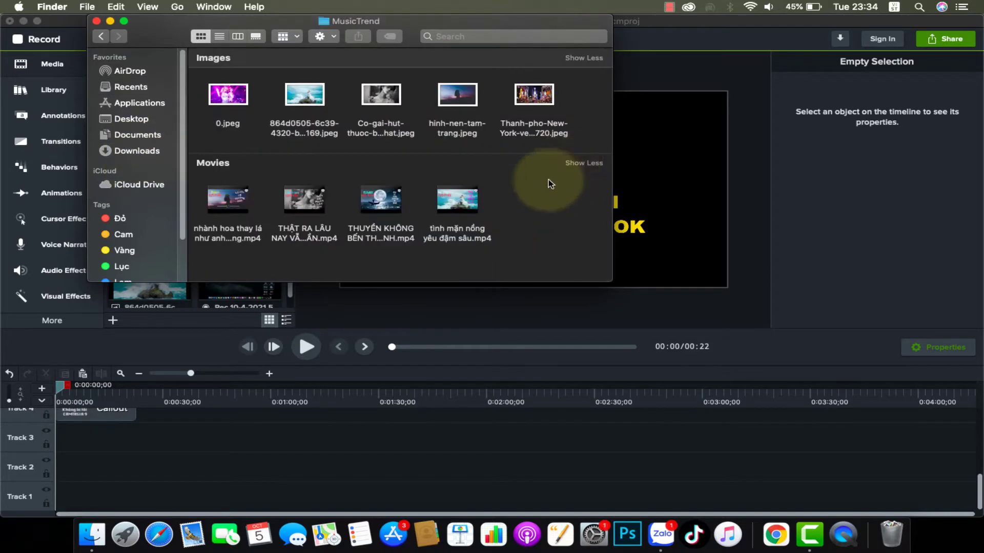
left_click_drag(235, 214, 150, 466)
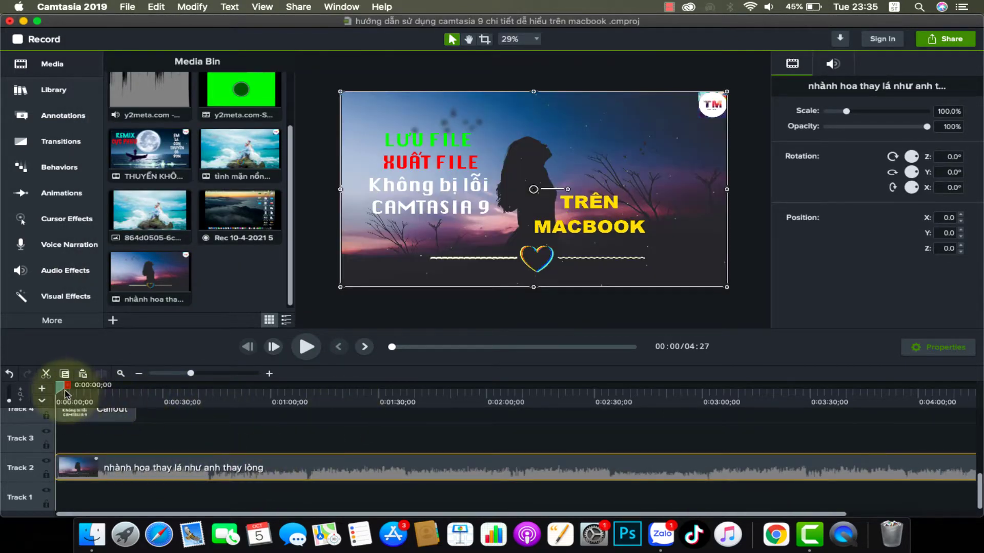
Split the Track 2 clip at about 1:12 and delete the part after the cut
left_click_drag(60, 391, 314, 389)
right_click(317, 468)
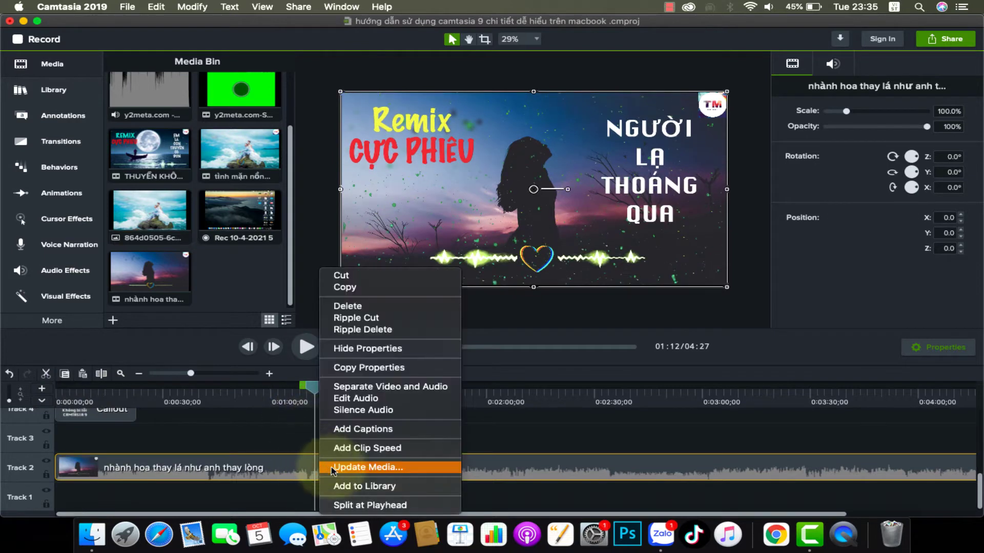
left_click(346, 506)
left_click(352, 472)
key("Delete")
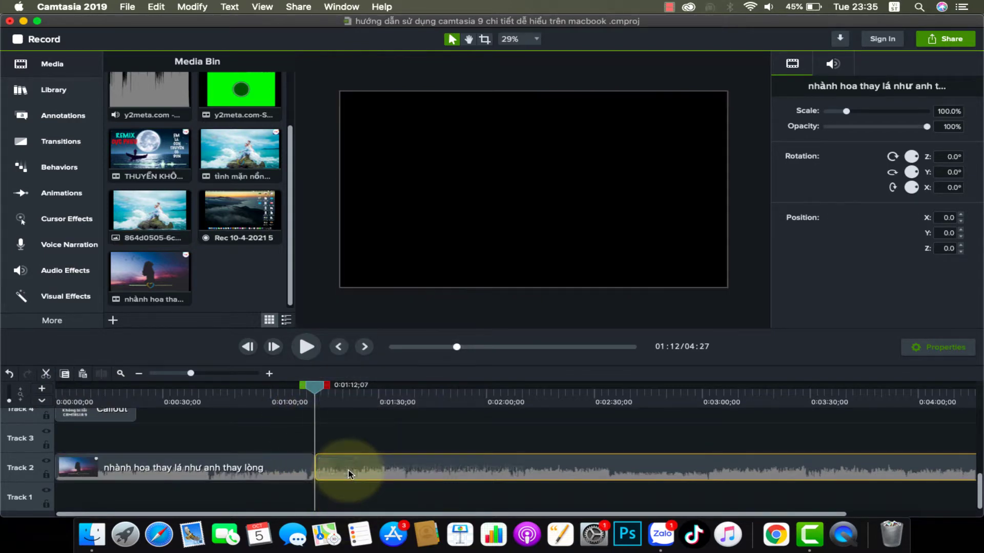
left_click_drag(311, 386, 259, 394)
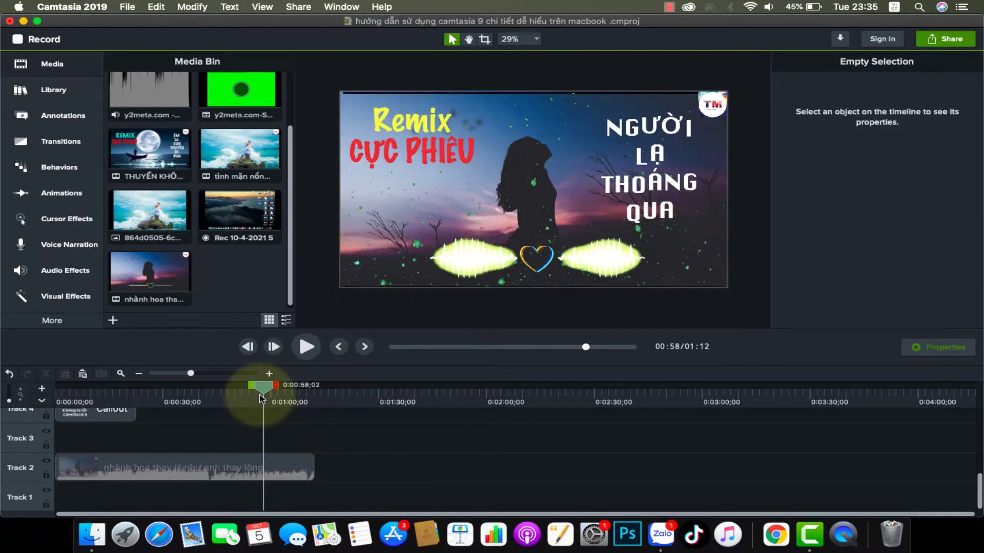
Save a copy of the project to the Desktop under the name "huong dan luu file.cmproj"
left_click(126, 7)
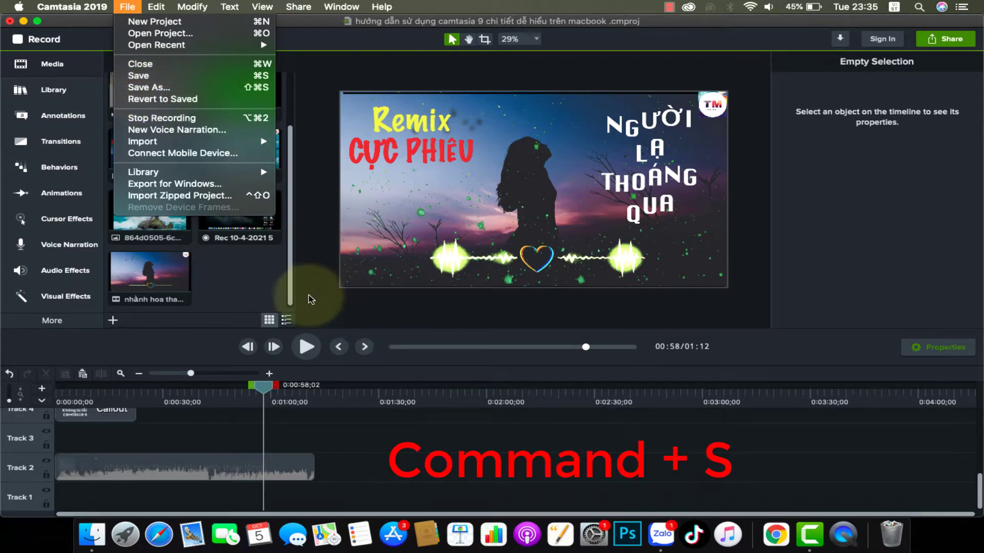
key("super+s")
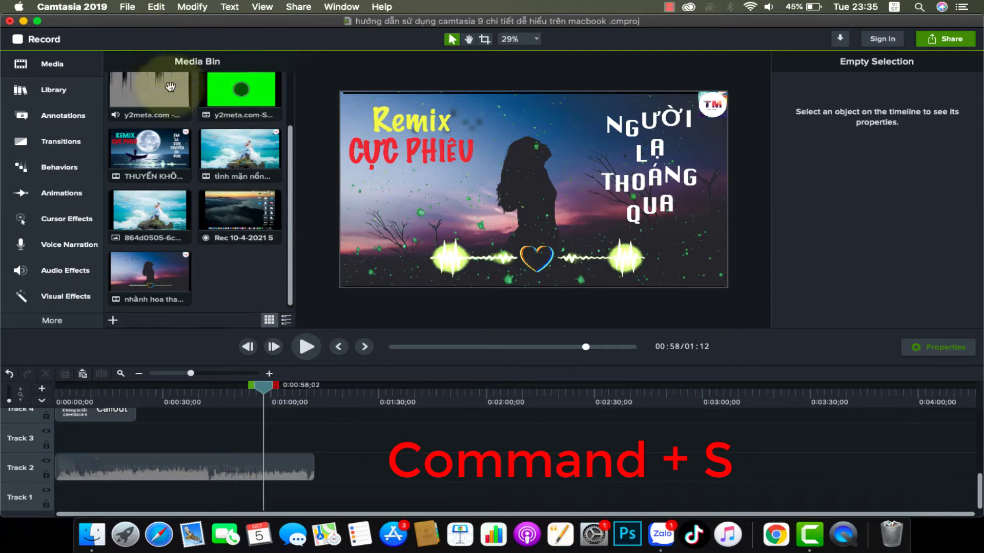
left_click(123, 7)
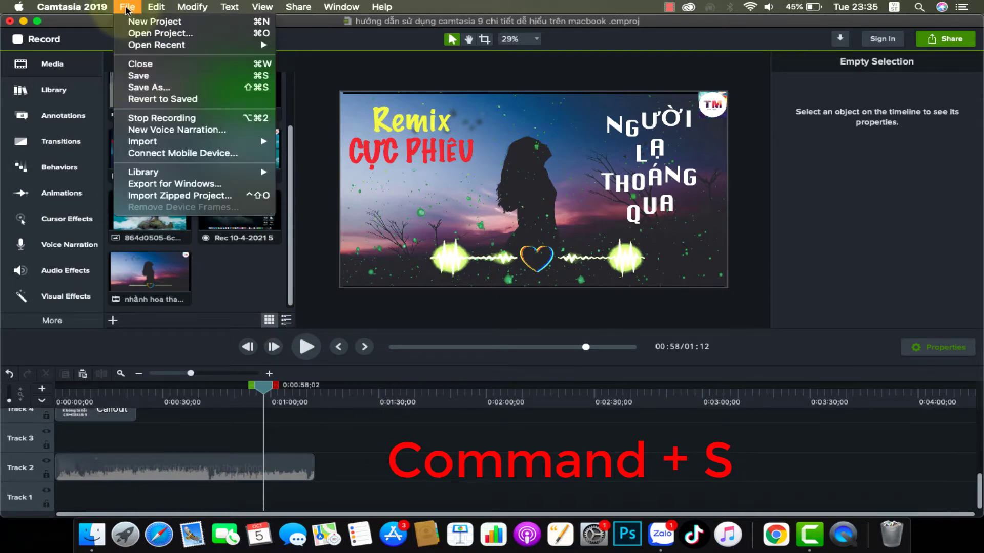
left_click(160, 91)
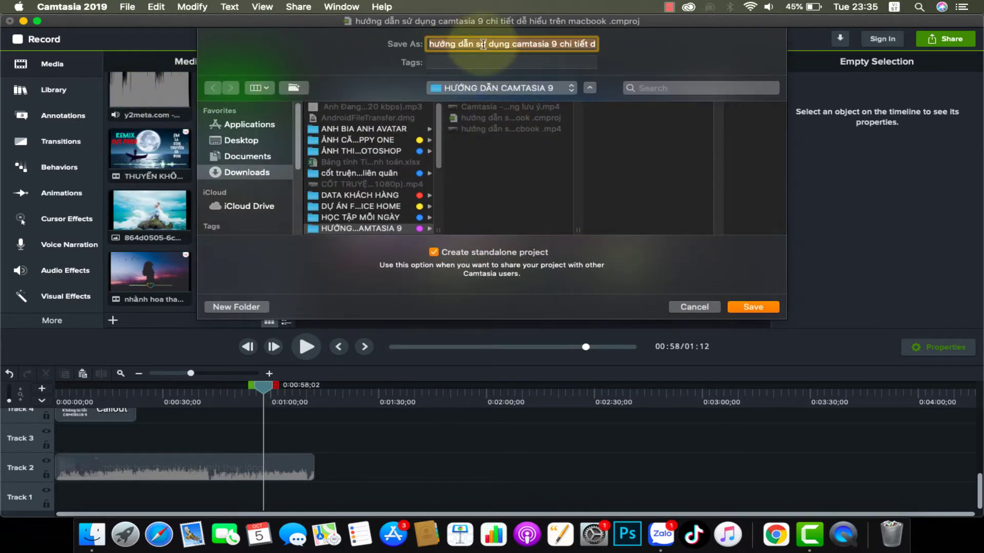
key("BackSpace")
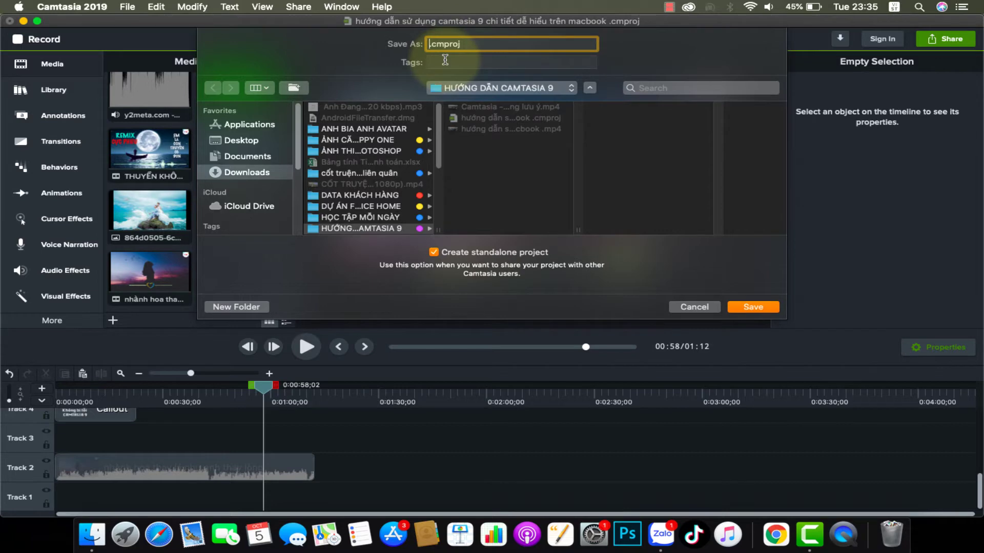
type("huong dan luu file")
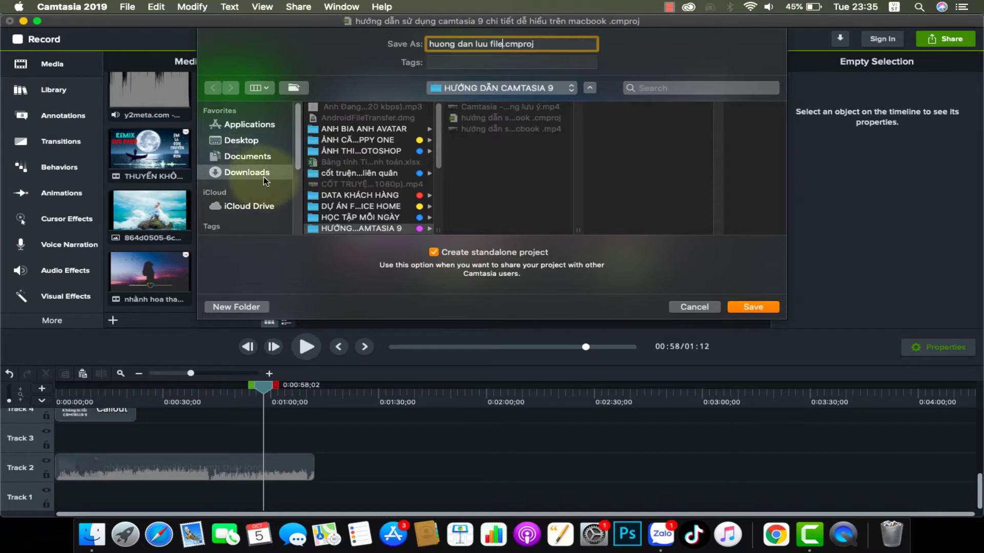
left_click(731, 308)
left_click(238, 141)
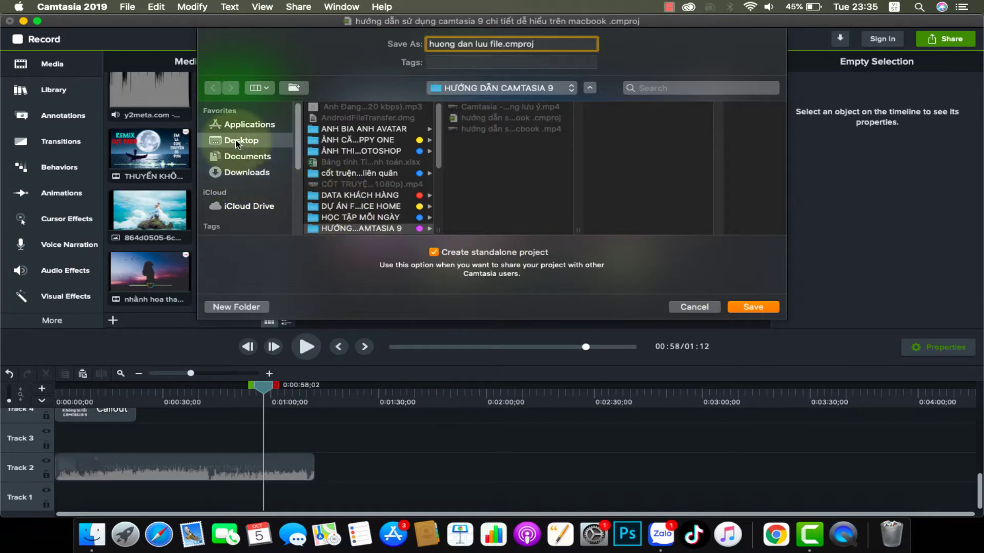
left_click(753, 307)
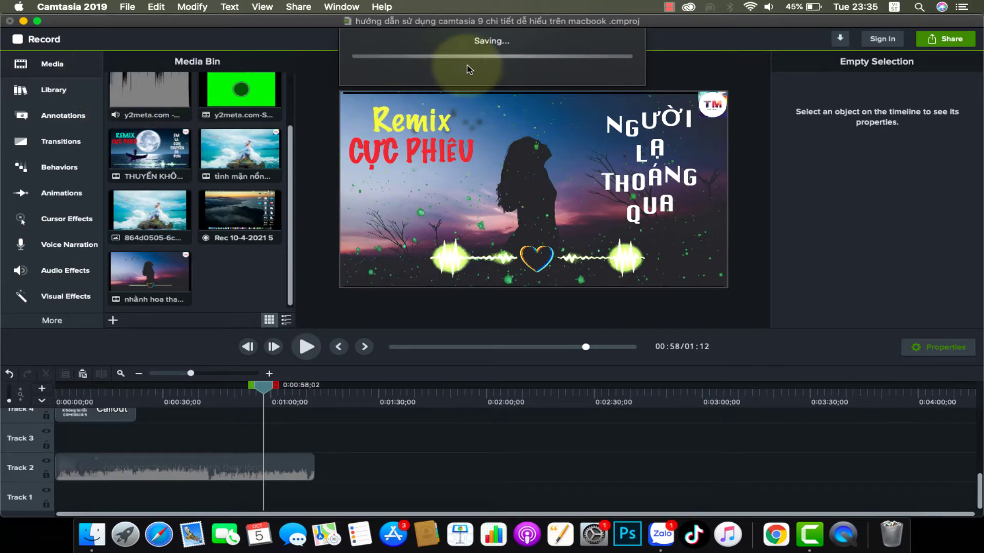
Clear the open windows to reach the desktop and reopen the project from "huong dan luu file.cmproj"
left_click(23, 21)
left_click(91, 21)
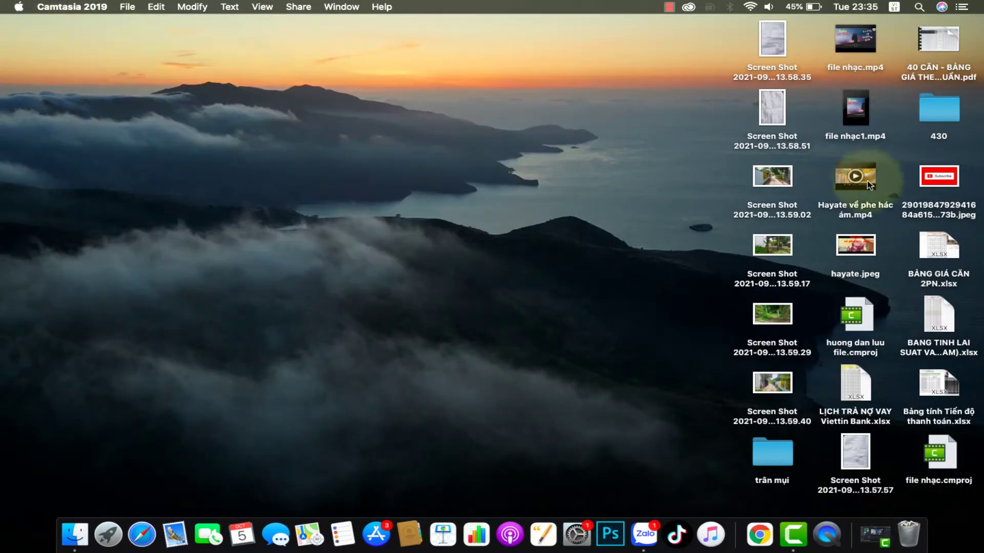
left_click(868, 329)
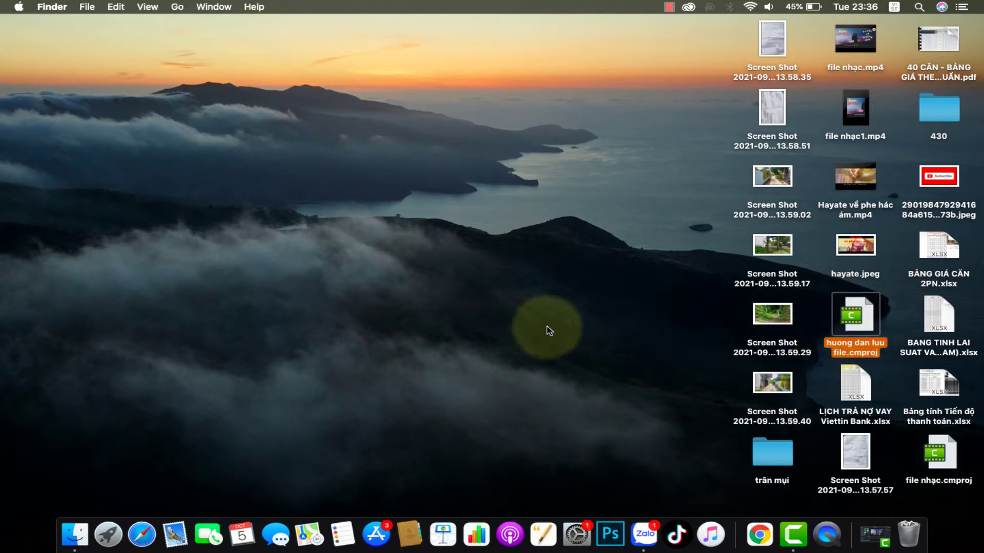
double_click(868, 328)
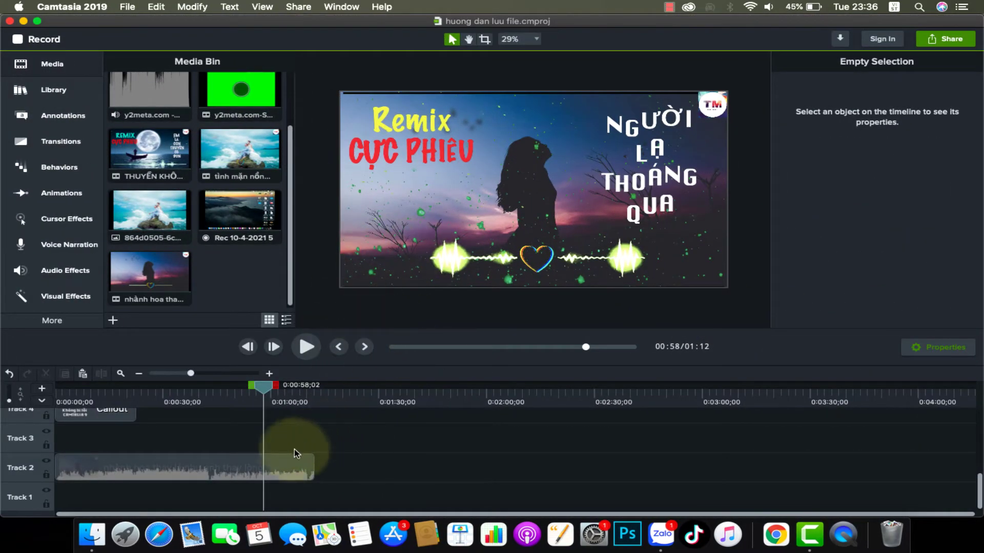
Scrub the playhead back and forth over the Track 2 clip to check the saved project's content, stopping at about 0:40
left_click_drag(269, 386, 218, 402)
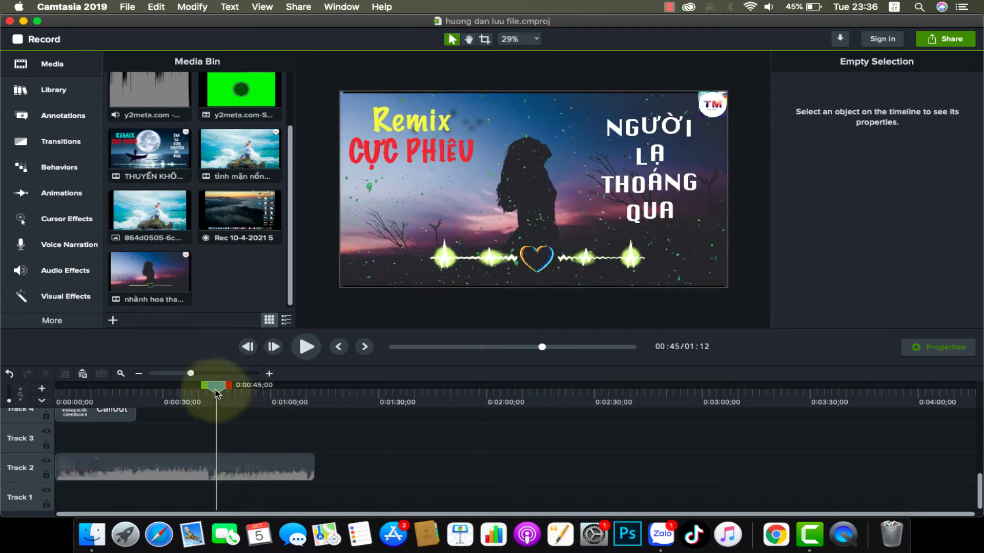
left_click_drag(213, 390, 175, 428)
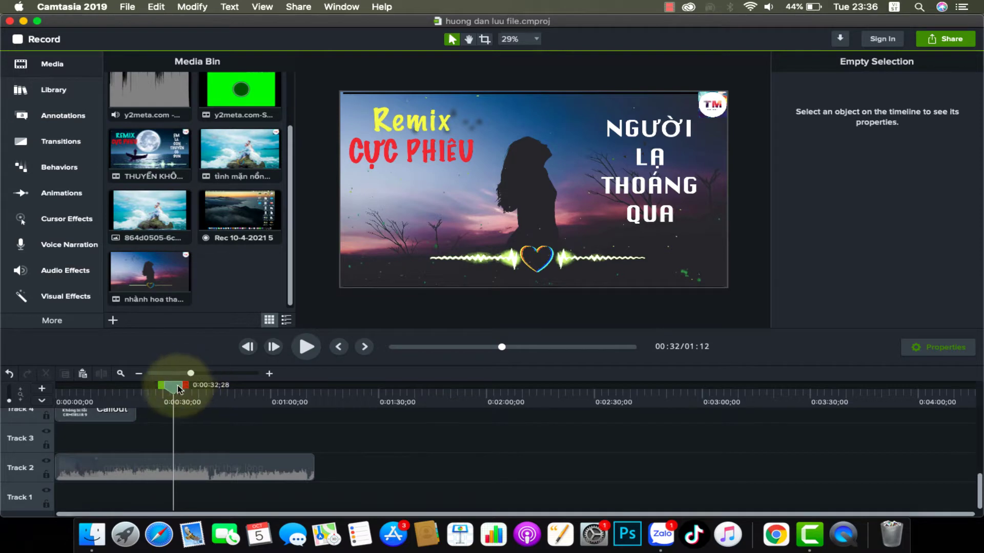
left_click_drag(176, 386, 202, 387)
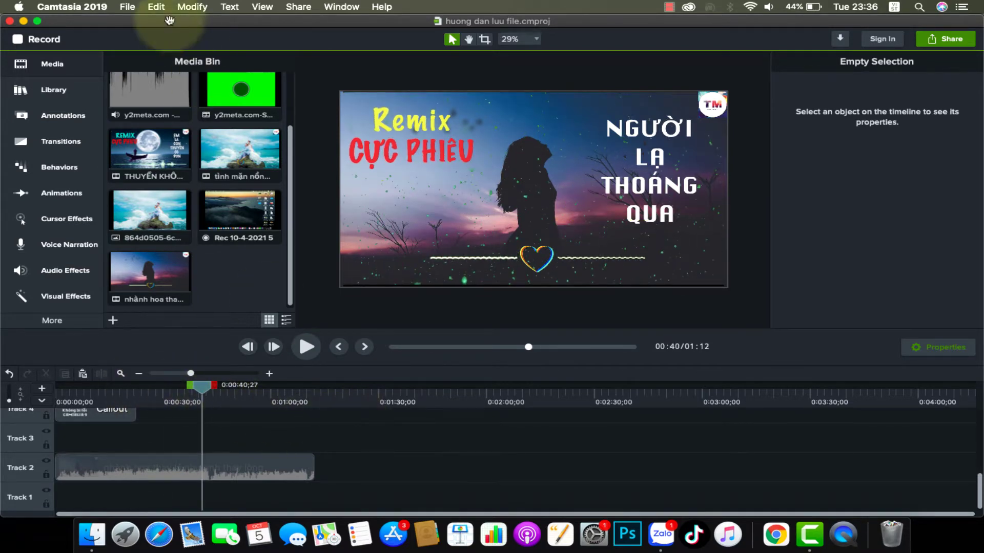
Minimize Camtasia and compare the videos "file nhạc1.mp4" and "file nhạc.mp4" in QuickTime Player, viewing the first one full screen
left_click(23, 22)
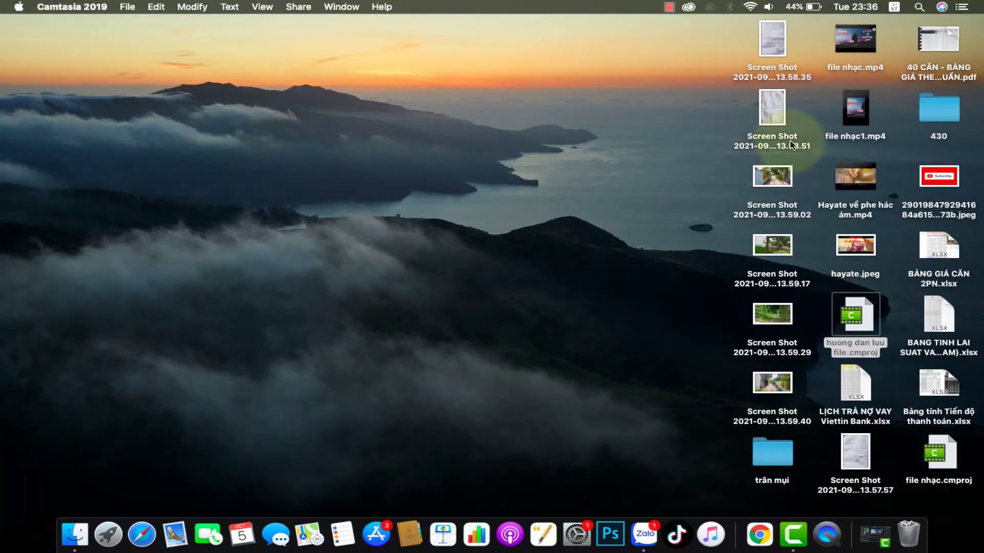
double_click(865, 123)
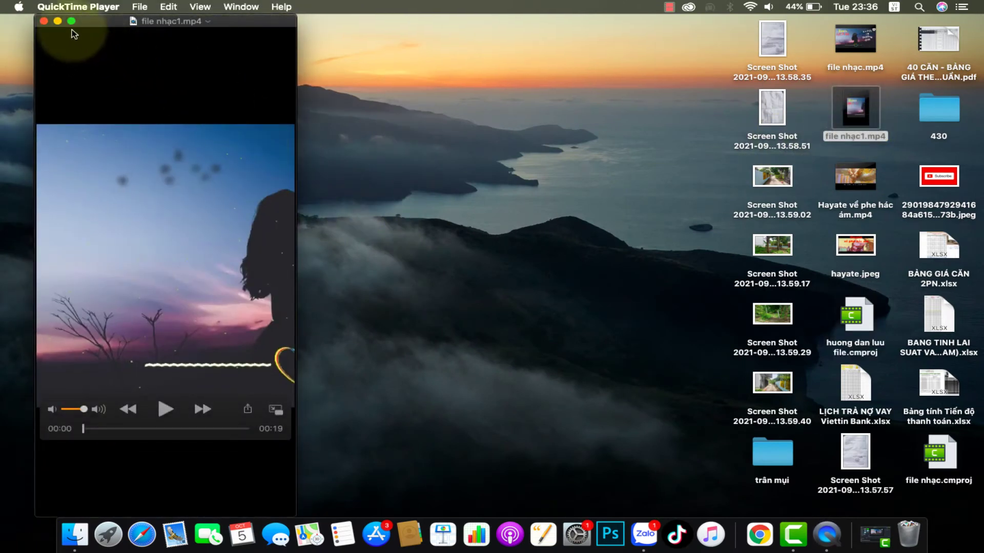
left_click(71, 22)
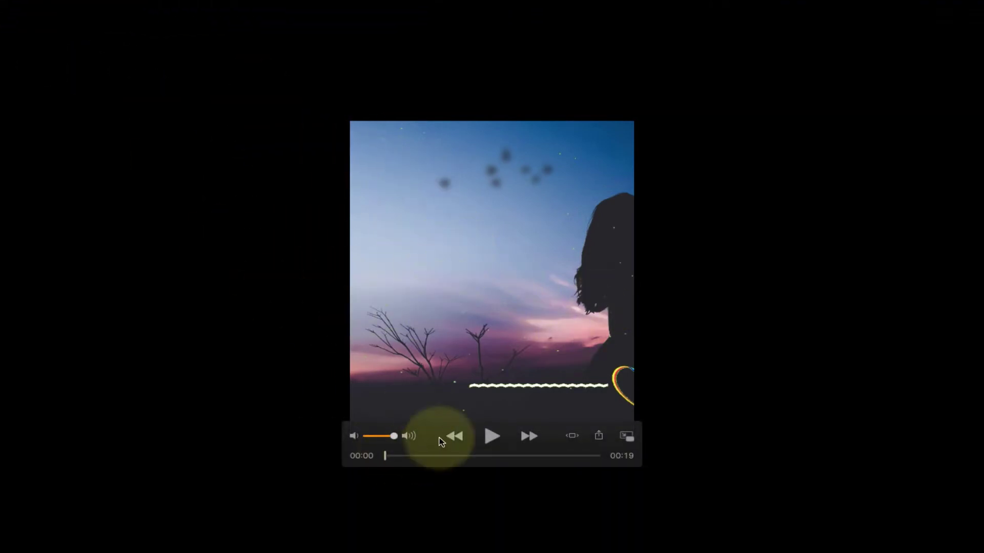
left_click(18, 6)
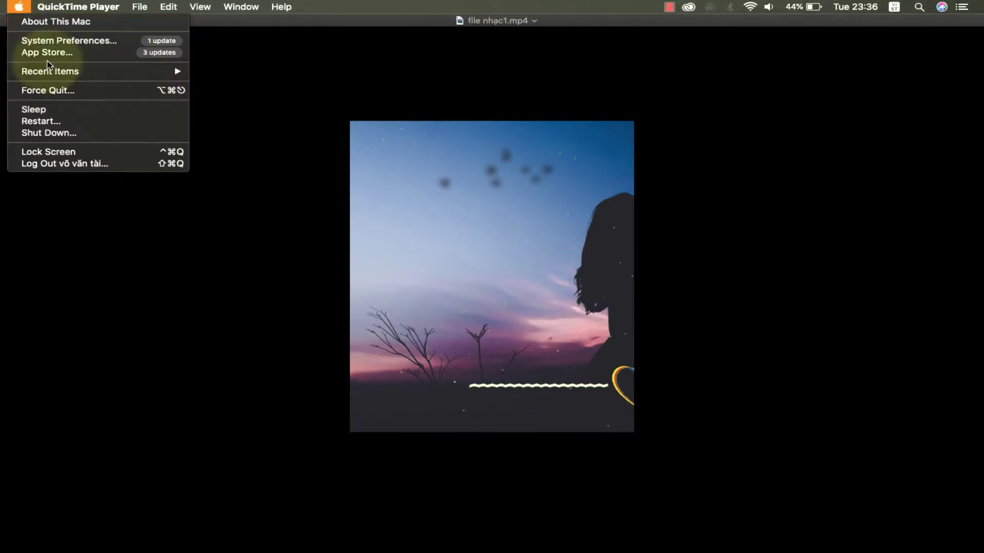
left_click(228, 92)
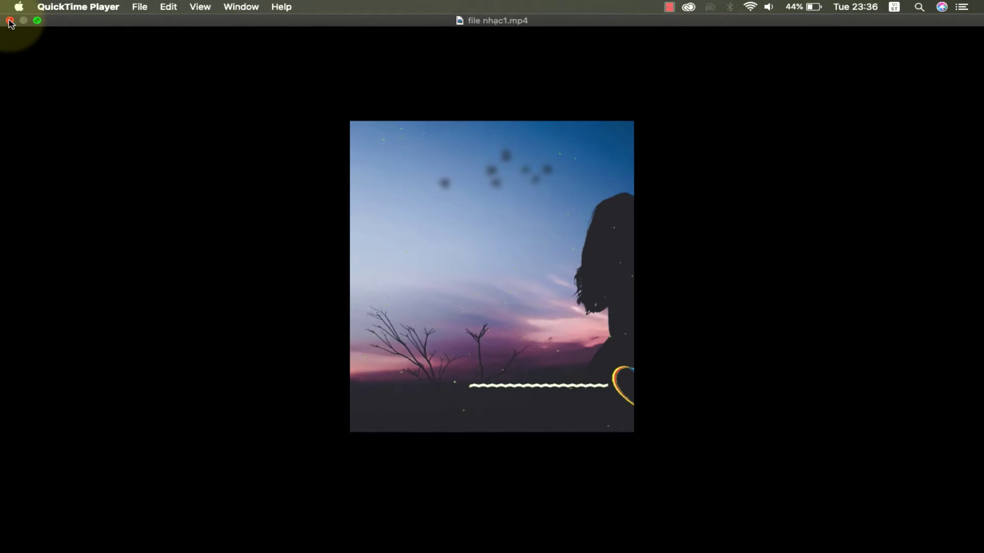
left_click(9, 21)
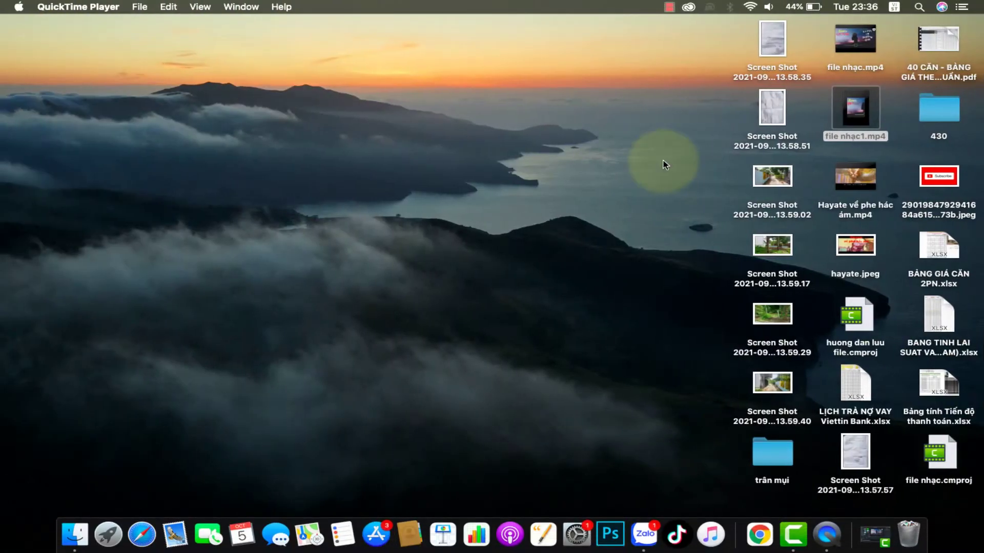
double_click(871, 51)
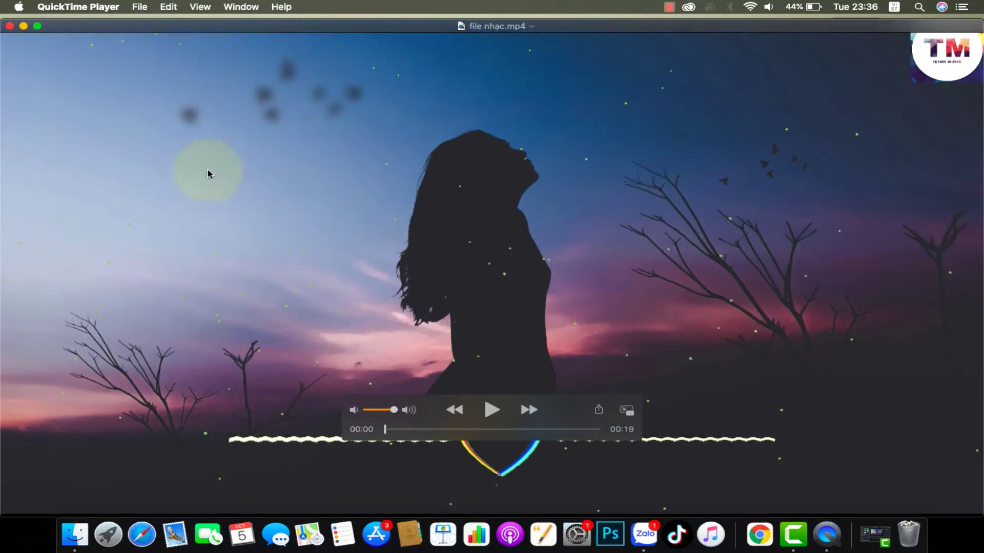
left_click(9, 26)
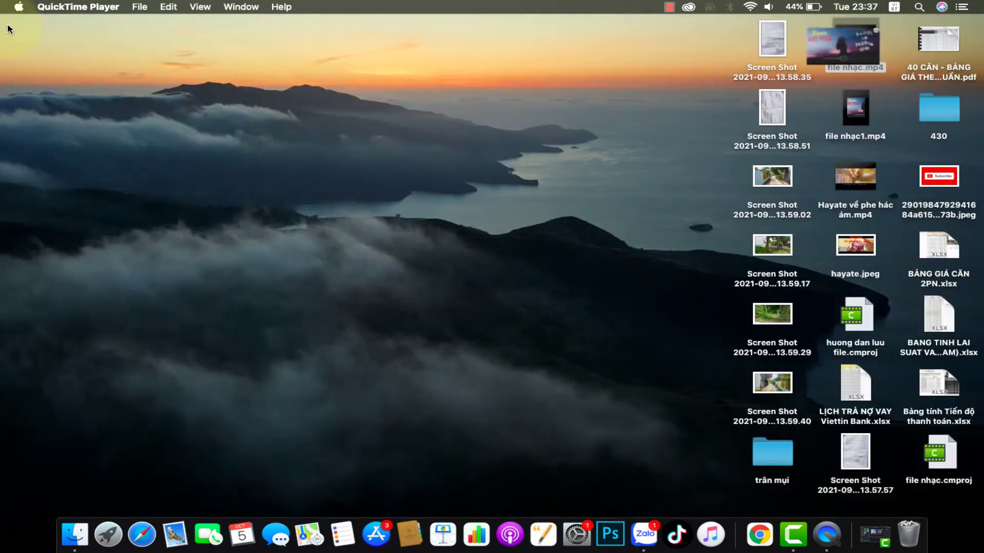
Switch back to Camtasia and open the project settings for the canvas
left_click(794, 535)
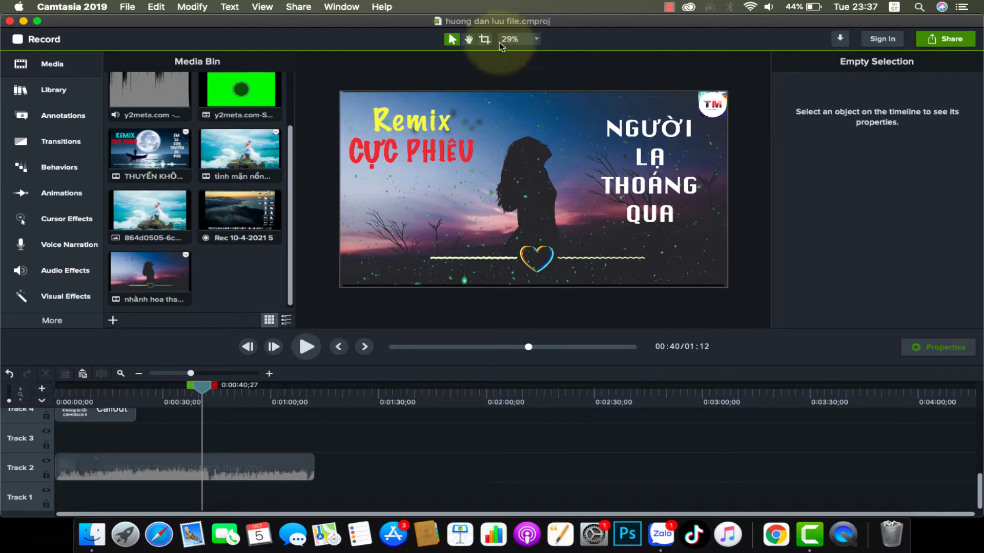
scroll(514, 149, "down", 2)
scroll(514, 152, "up", 3)
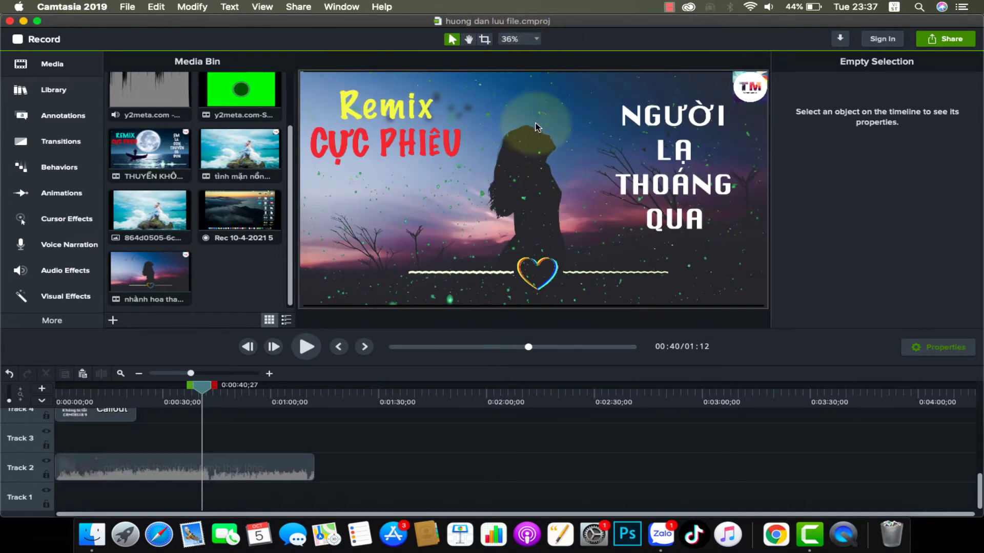
scroll(533, 117, "down", 2)
left_click(532, 41)
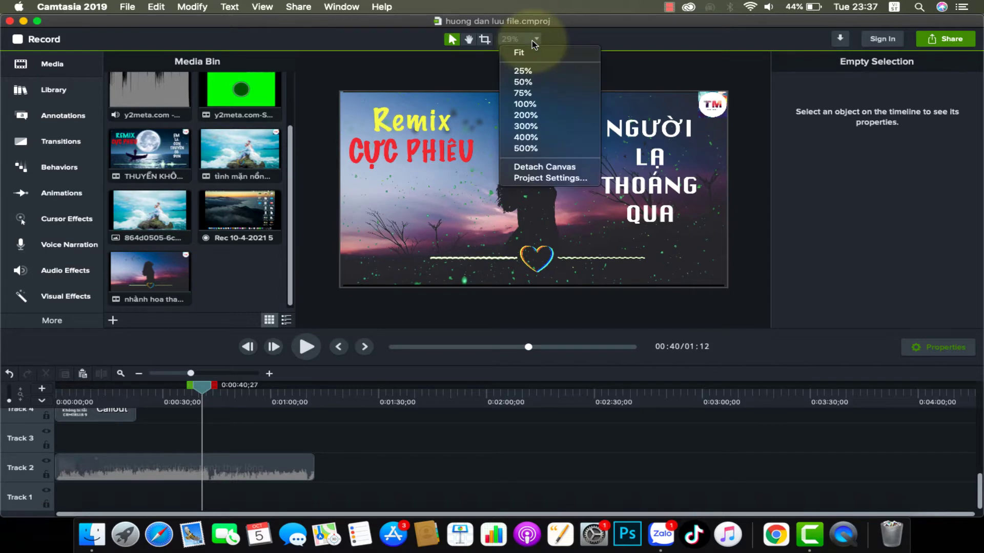
left_click(533, 180)
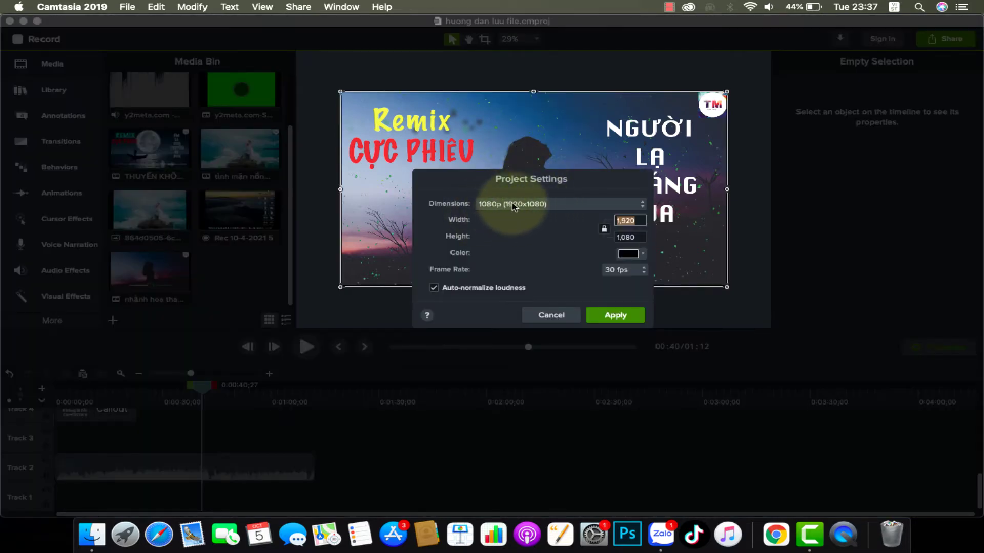
Try the preset canvas dimensions one after another, including 4K UHD, 1080p, 720p, Instagram, Facebook Cover Video, iPhone and iPad sizes
left_click(524, 207)
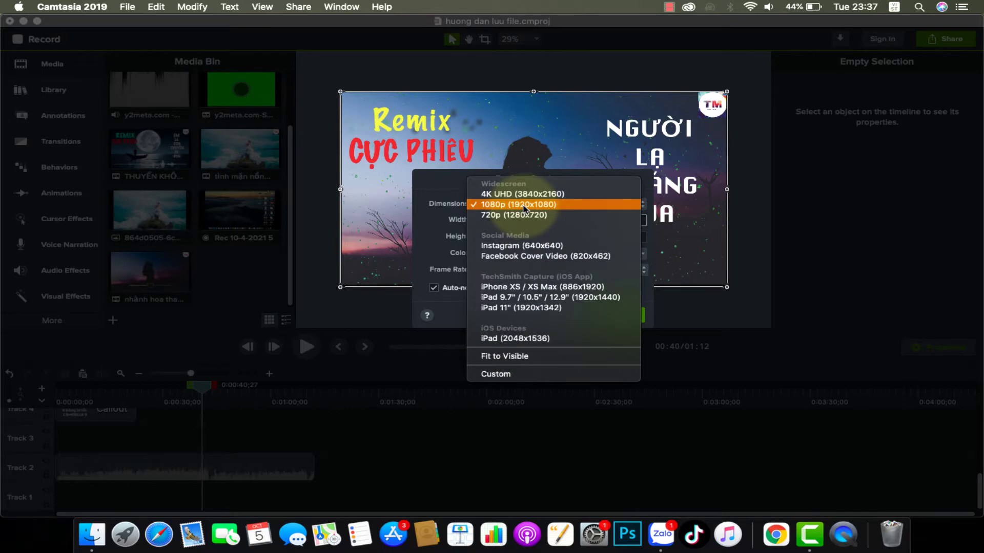
left_click(495, 194)
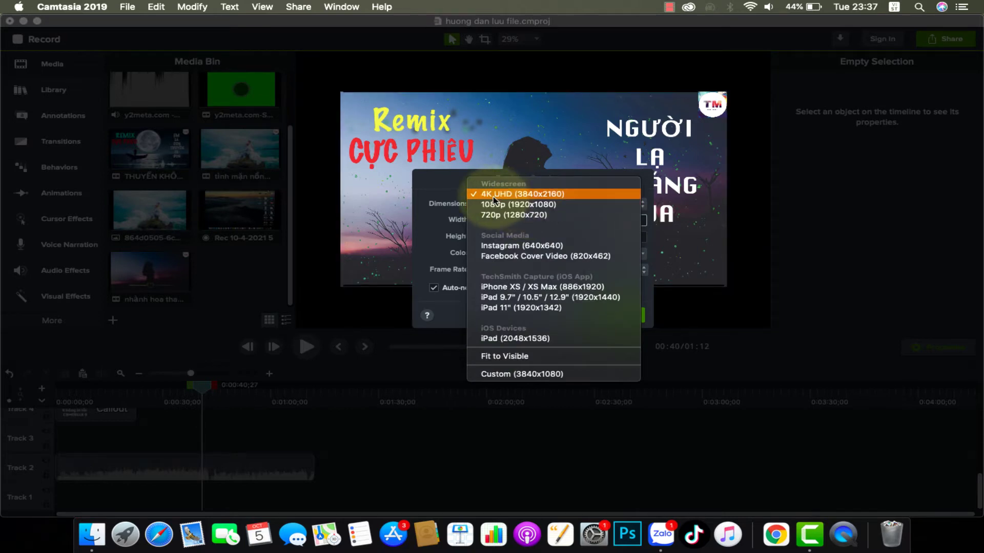
left_click(499, 206)
left_click(513, 215)
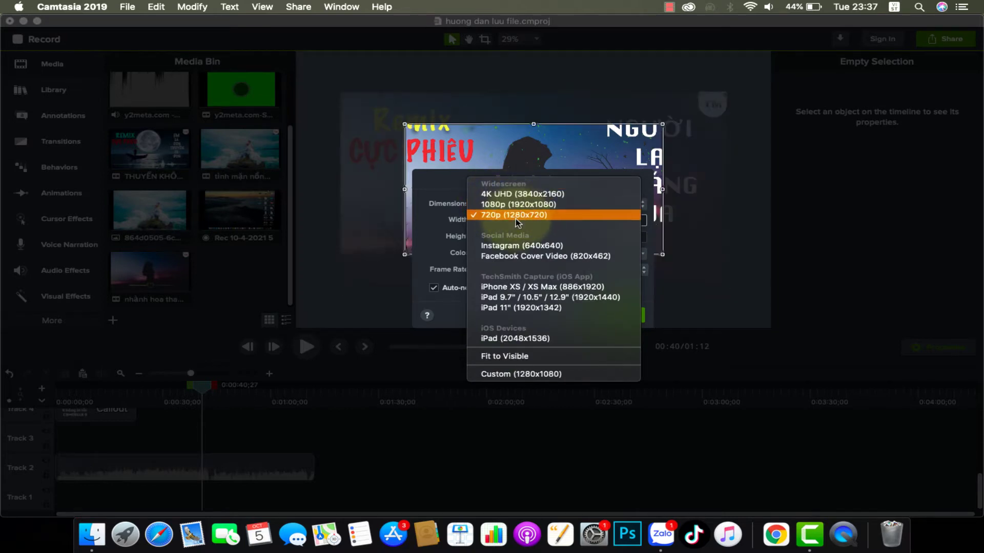
left_click(505, 246)
left_click(503, 256)
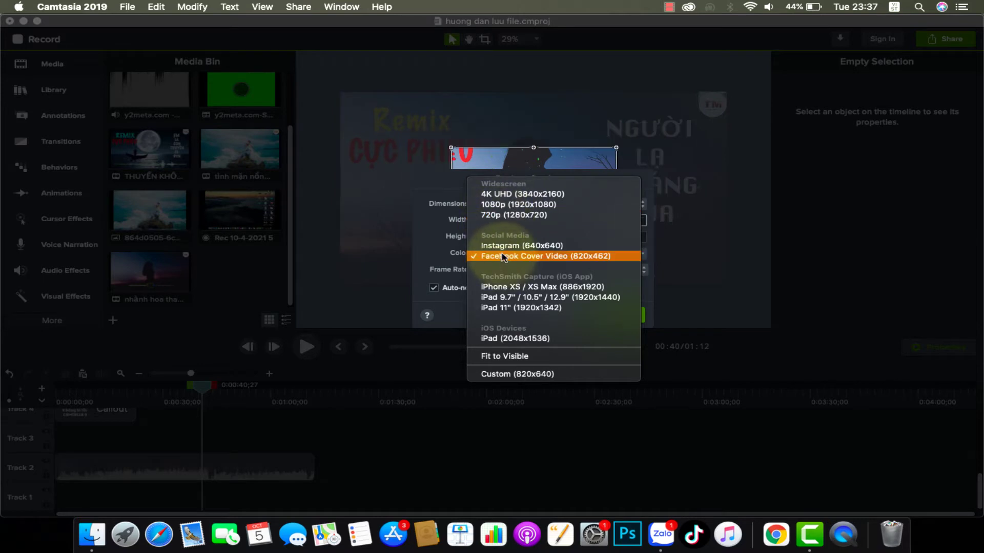
left_click(501, 247)
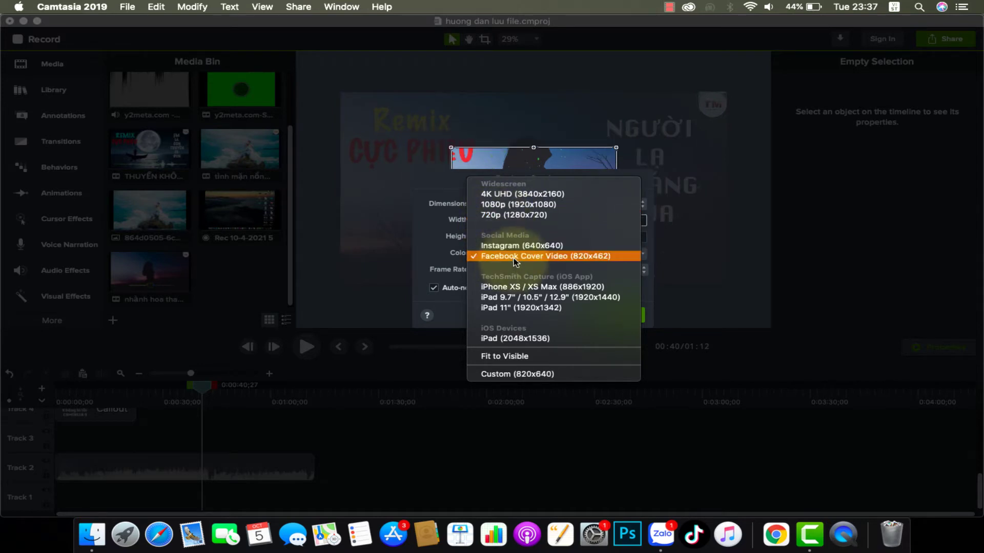
left_click(504, 287)
left_click(504, 297)
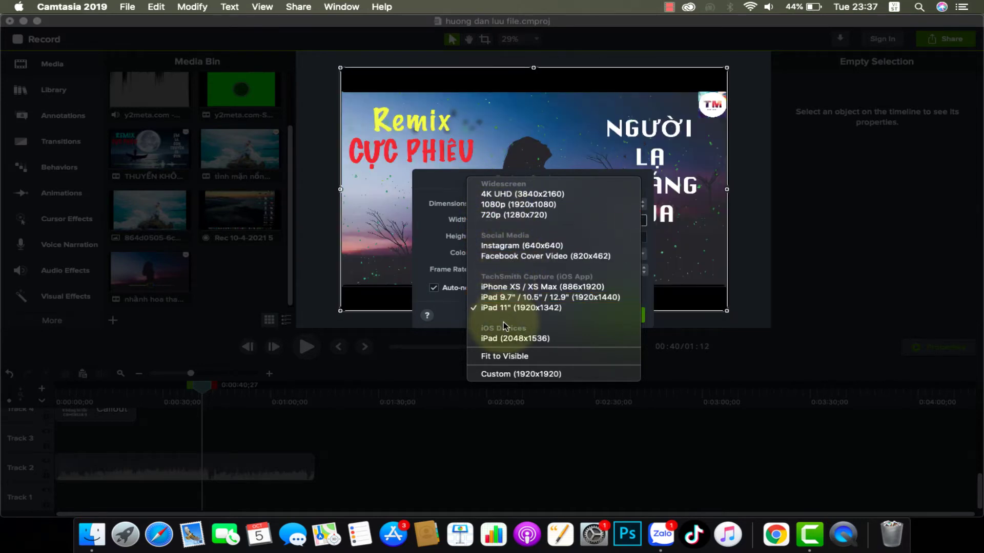
left_click(510, 338)
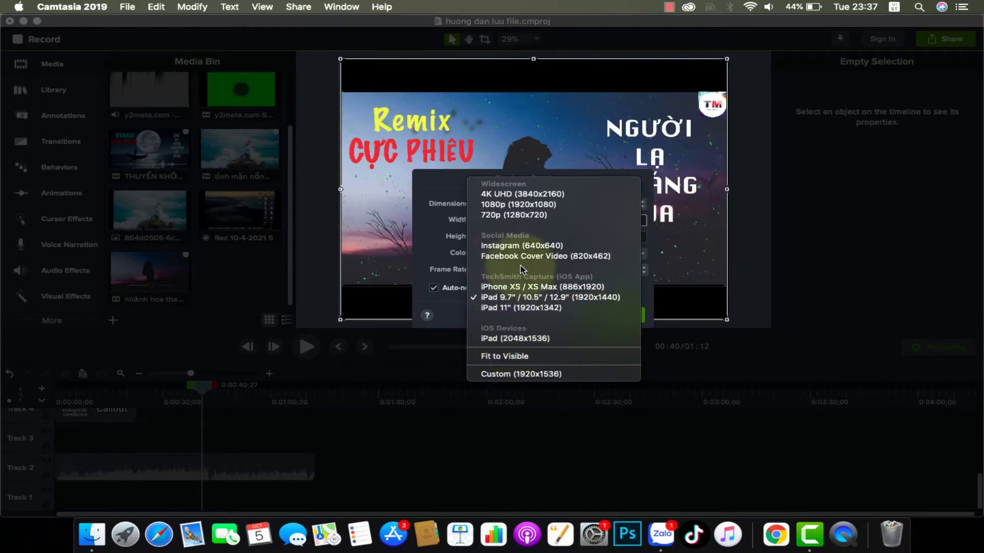
left_click(510, 307)
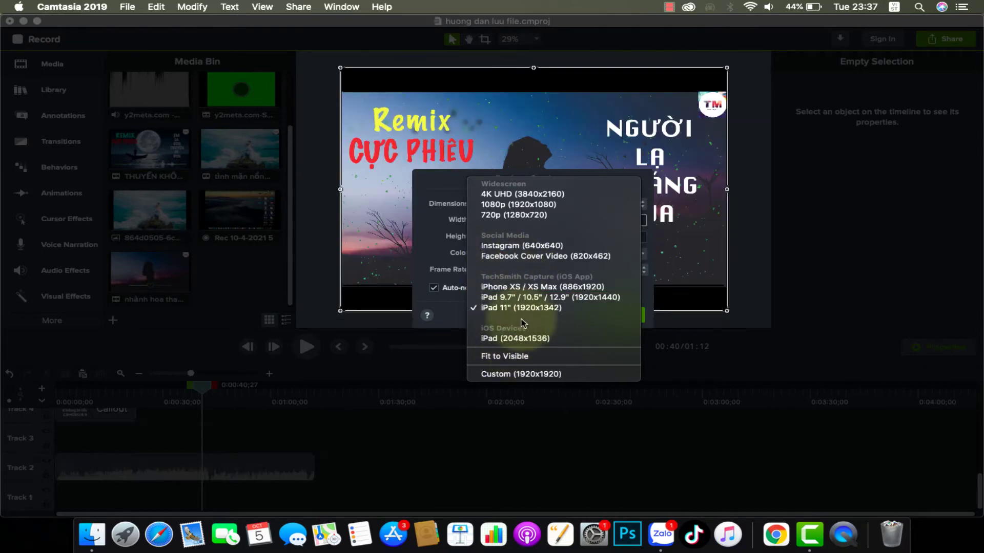
Choose custom canvas dimensions, set the width to 720 and the height to 1280, and apply them
left_click(500, 375)
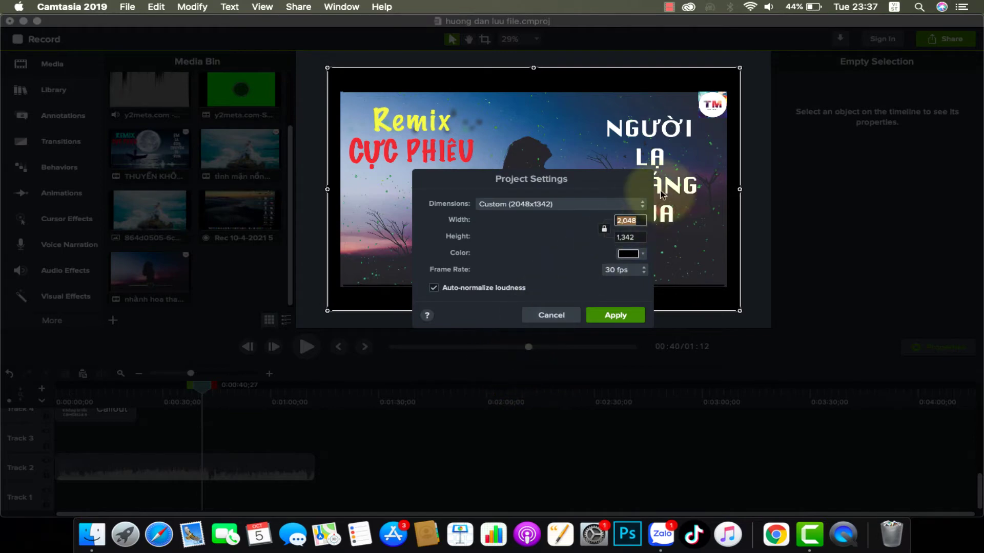
left_click(621, 222)
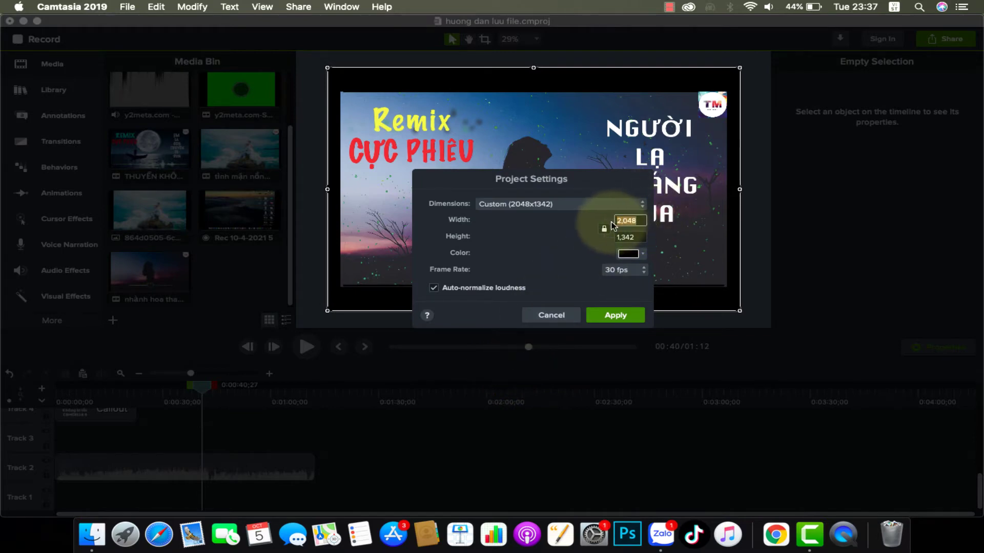
key("BackSpace")
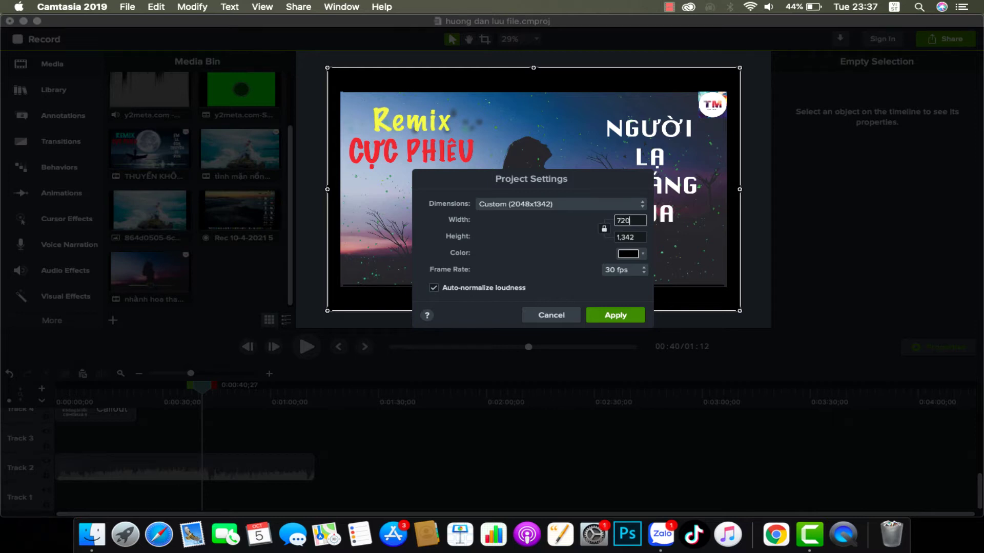
left_click(618, 237)
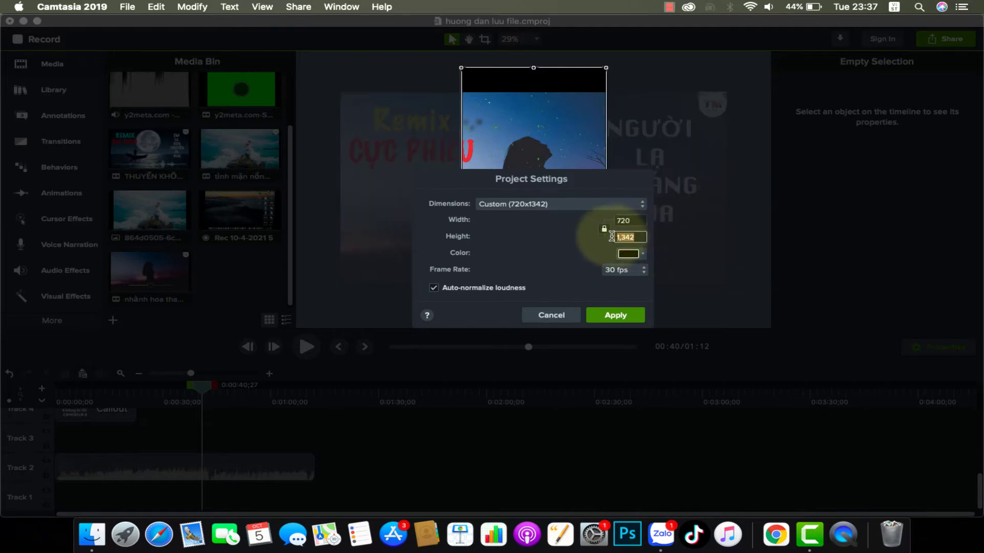
type("12")
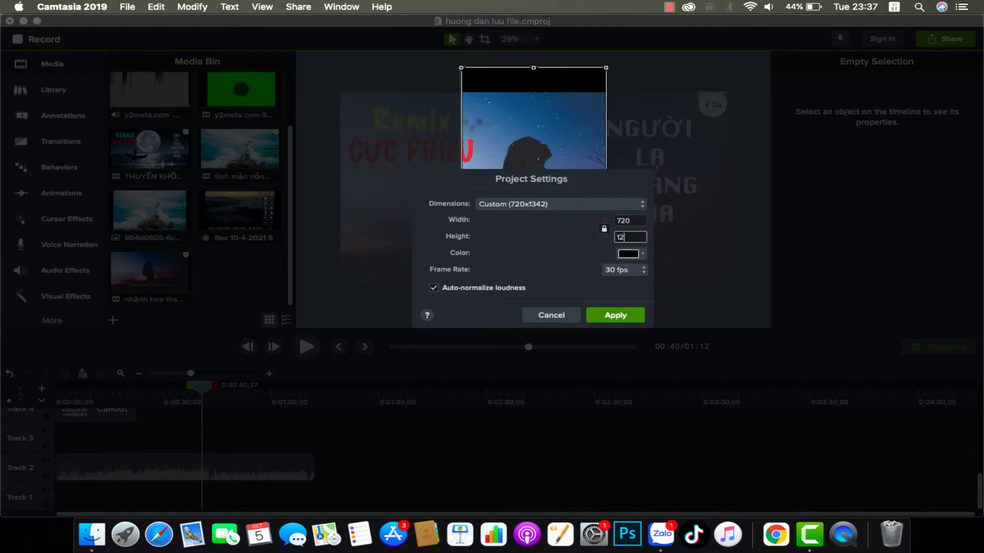
type("80")
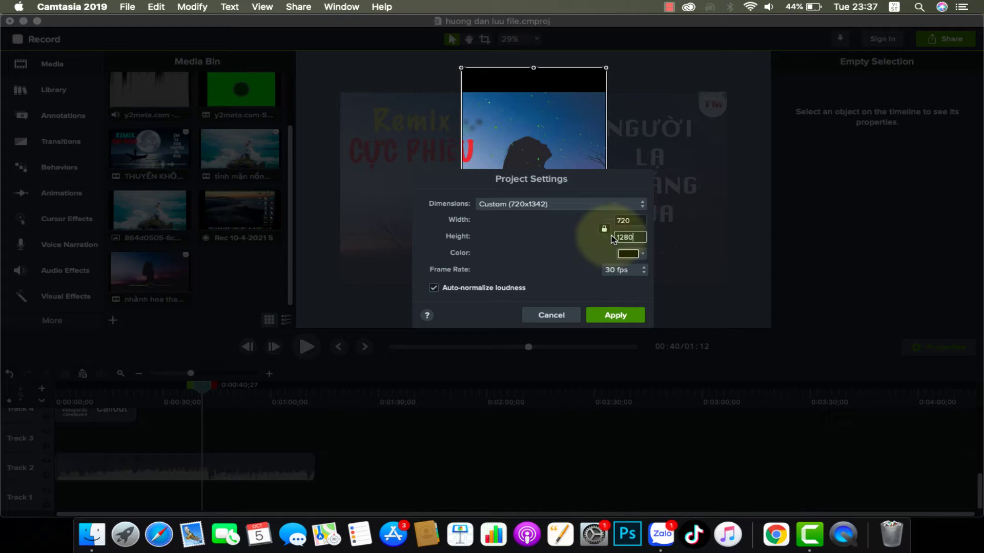
left_click(620, 272)
left_click(550, 250)
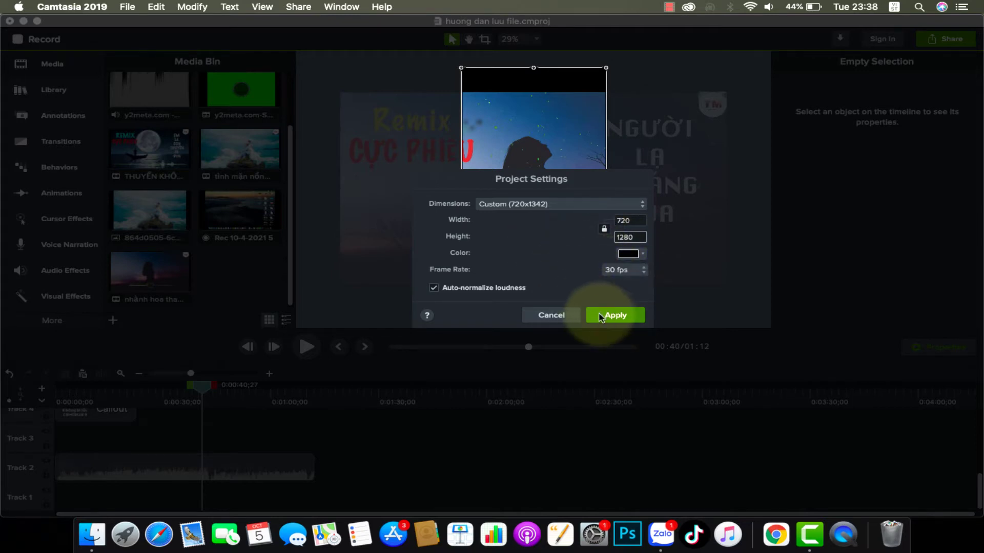
left_click(613, 317)
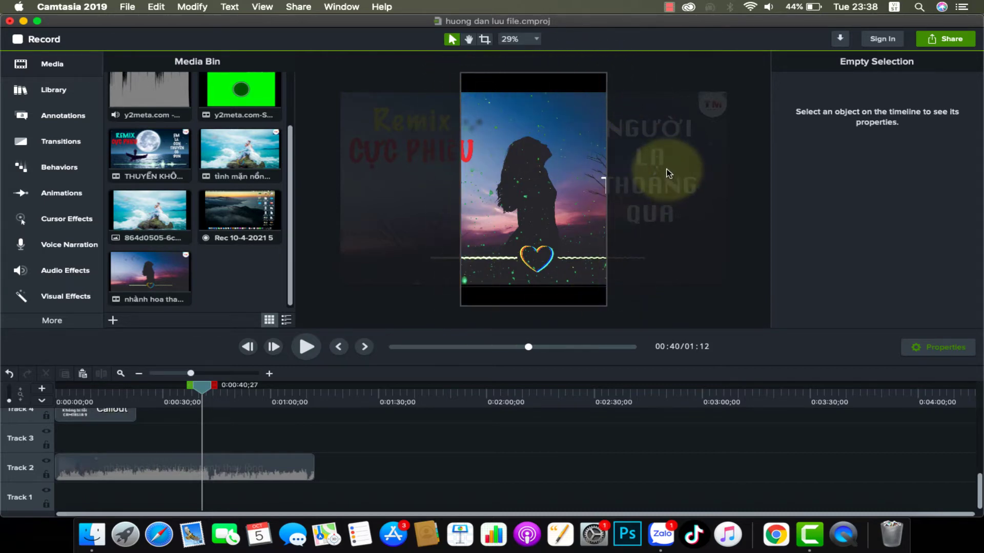
Shrink the video clip on the canvas to 37.5% scale so it spans the portrait frame's width, placed near the vertical middle
left_click(641, 171)
left_click_drag(539, 156, 588, 163)
left_click_drag(397, 92, 451, 131)
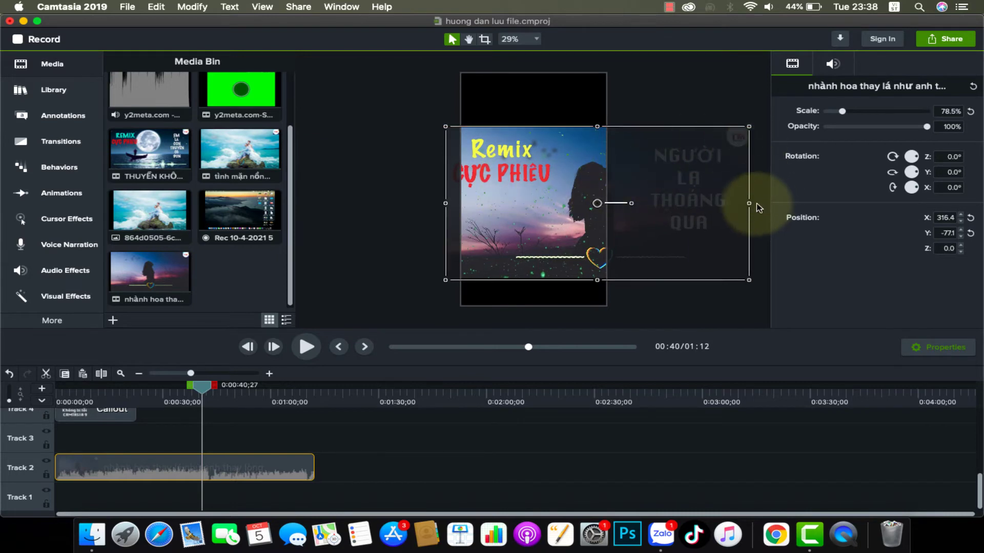
left_click_drag(749, 203, 606, 203)
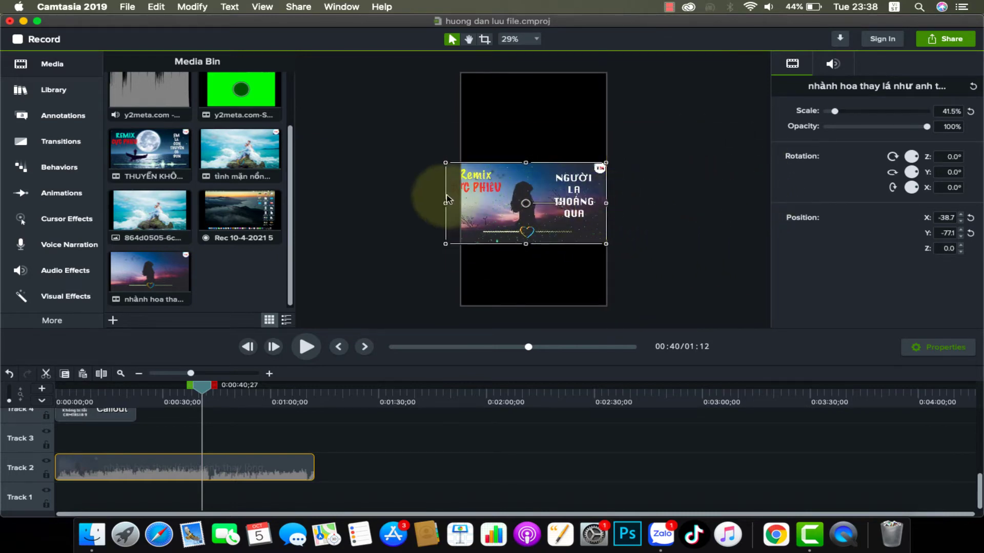
left_click_drag(445, 203, 461, 203)
left_click_drag(528, 205, 528, 198)
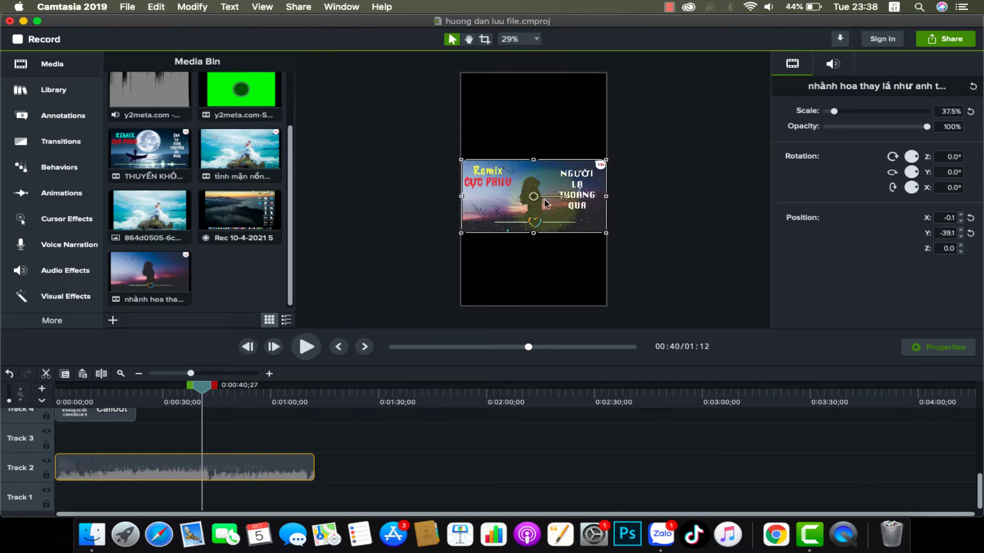
Enlarge the clip to about 72.9% scale with its right edge on the frame's edge, and move it to about X -340, Y 86
left_click_drag(461, 160, 333, 143)
mouse_move(540, 159)
left_mouse_down()
mouse_move(532, 165)
mouse_move(527, 145)
left_mouse_up()
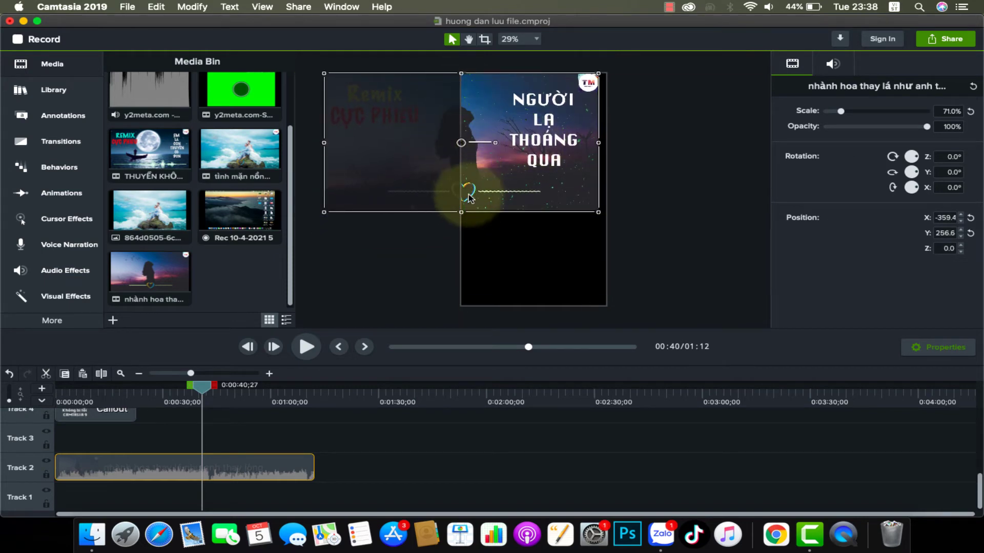
left_click_drag(599, 143, 607, 142)
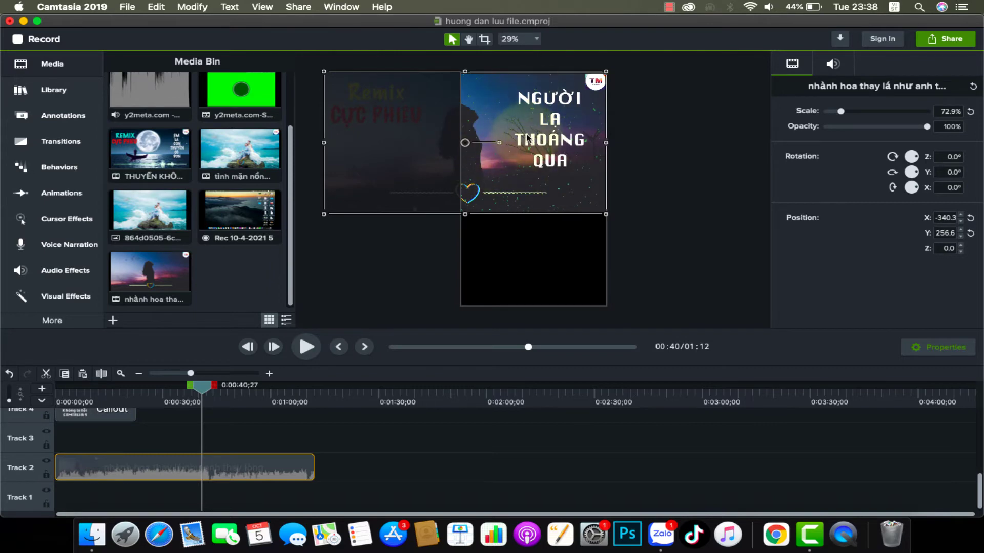
left_click_drag(533, 135, 538, 165)
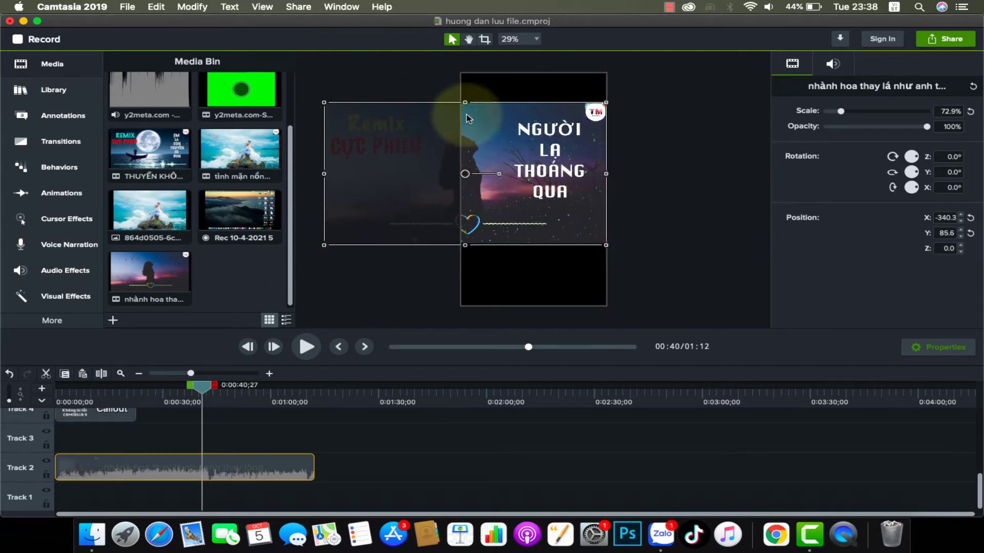
Change the canvas dimensions to the 1080p (1920x1080) preset and apply them
left_click(536, 40)
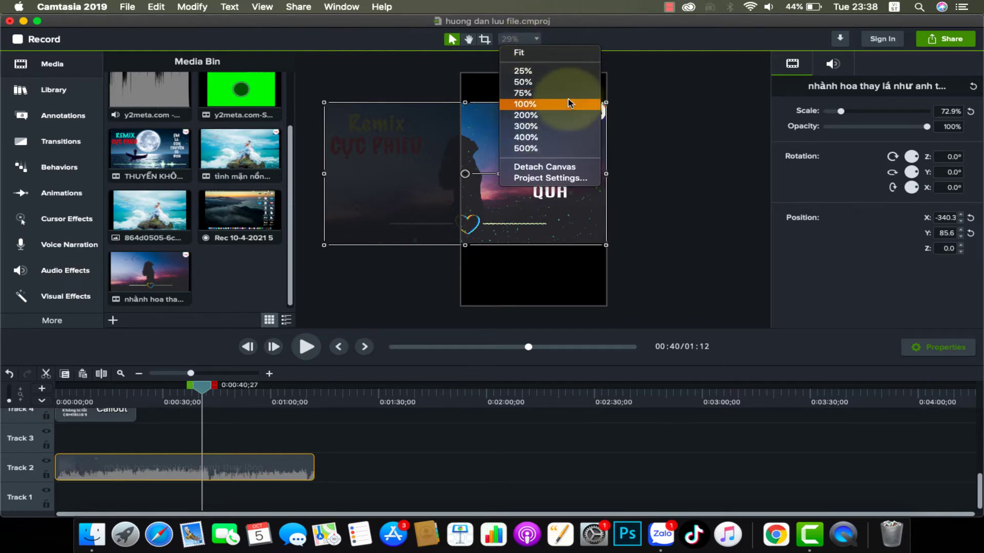
left_click(537, 179)
left_click(519, 204)
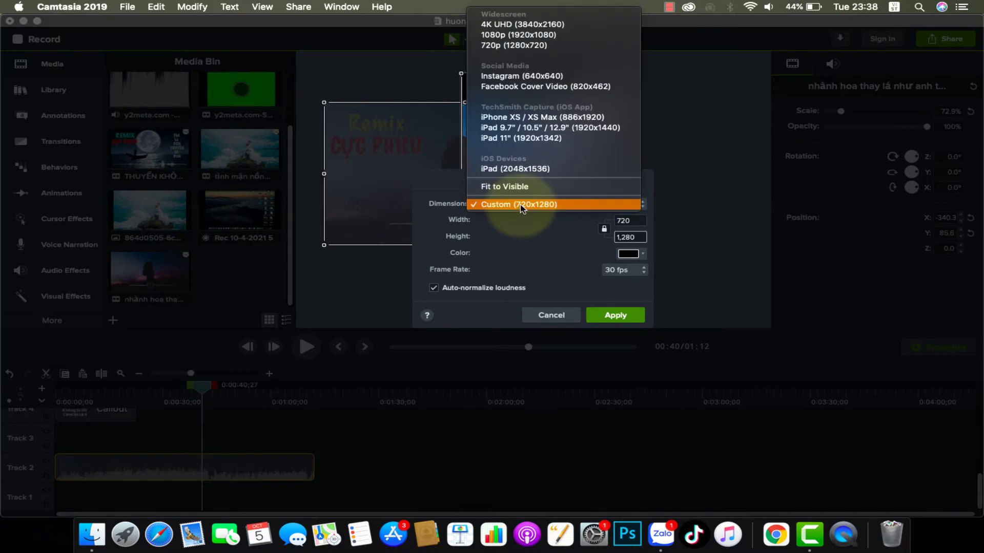
left_click(501, 36)
left_click(617, 316)
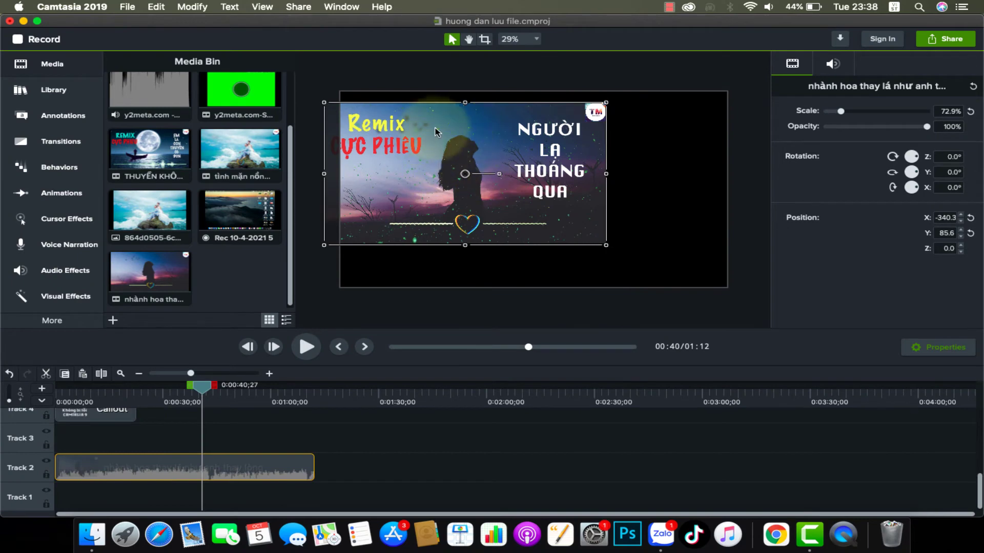
Try fitting the clip manually by moving it to the canvas's lower-right corner and enlarging it to about 75.6% scale
left_click_drag(442, 129, 539, 181)
scroll(497, 131, "down", 1)
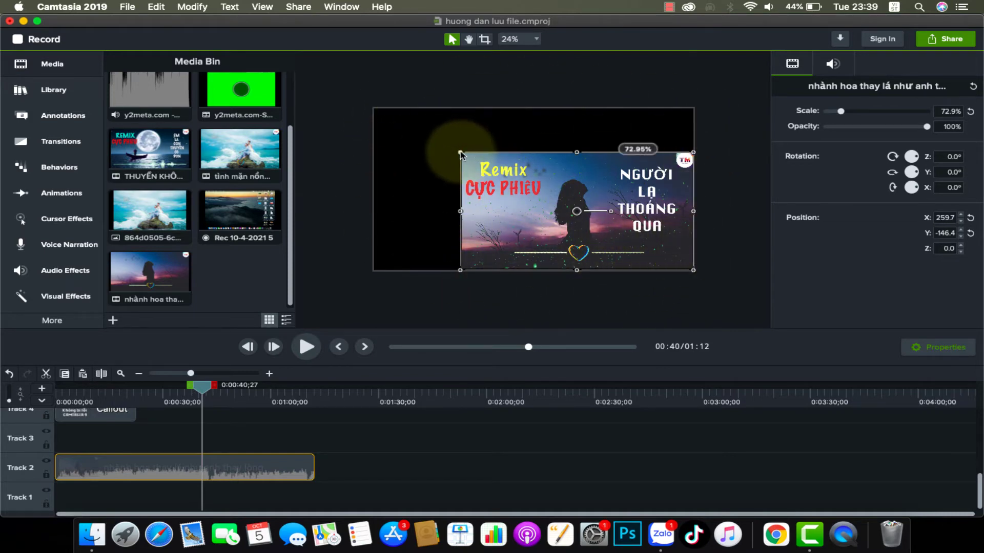
mouse_move(460, 152)
left_mouse_down()
mouse_move(383, 109)
mouse_move(421, 119)
mouse_move(452, 148)
left_mouse_up()
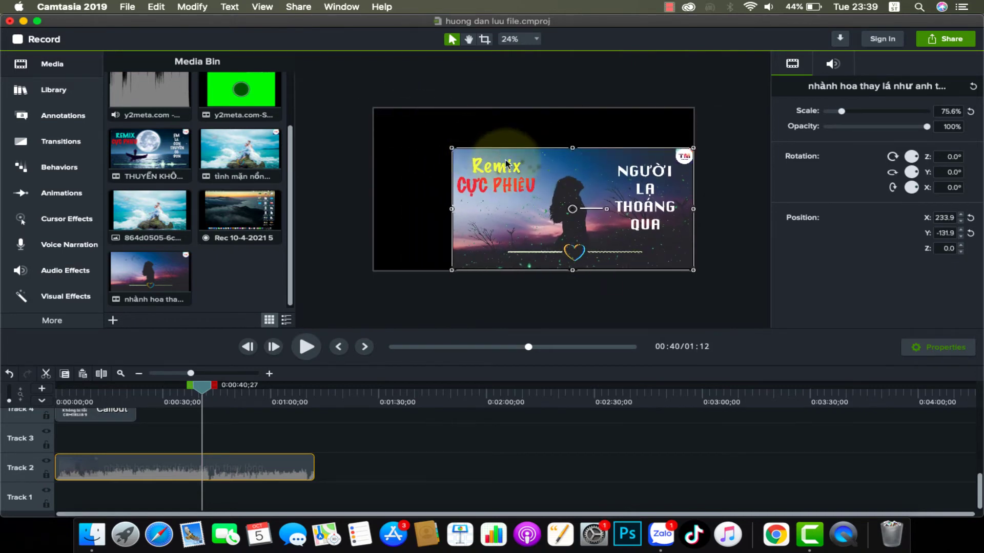
Scale the video clip to fit the whole canvas
right_click(526, 169)
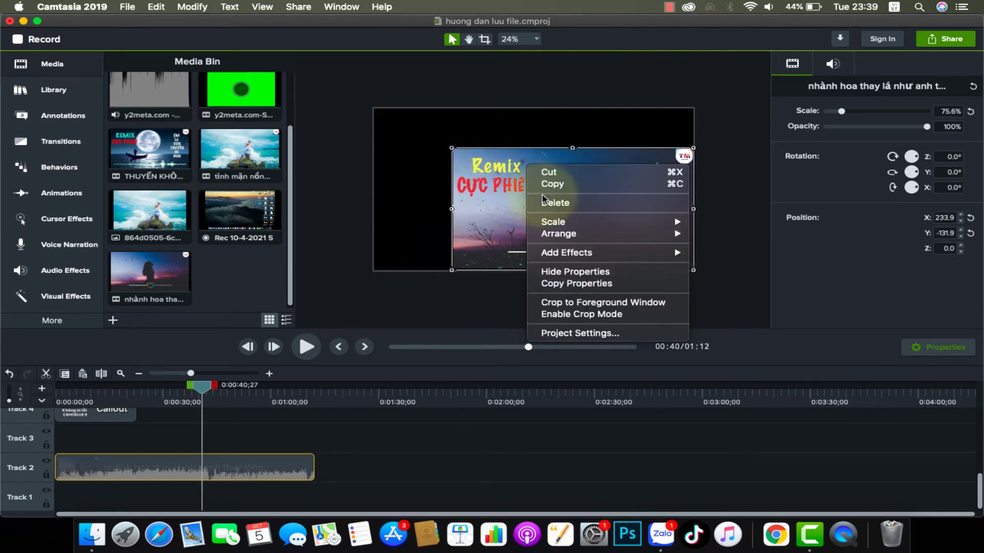
mouse_move(576, 225)
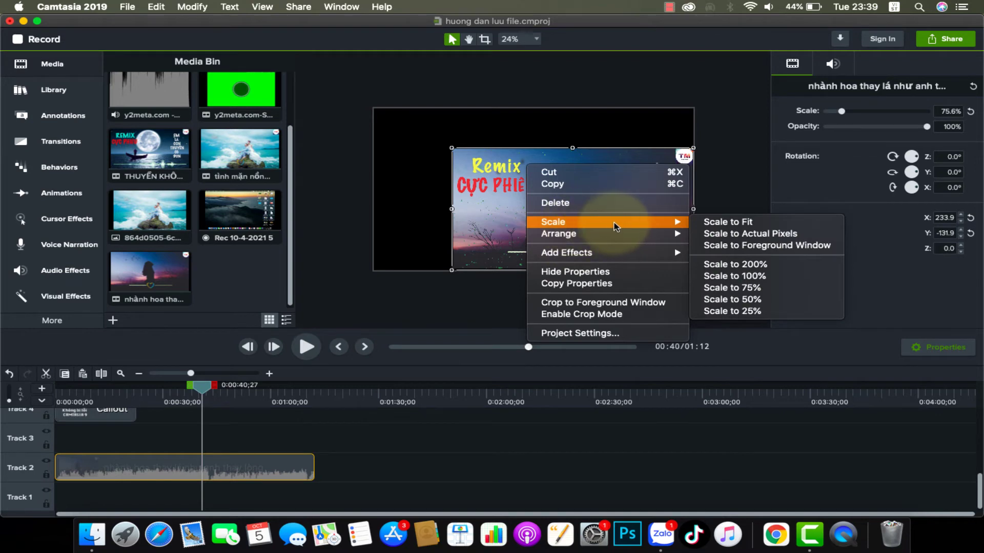
left_click(724, 223)
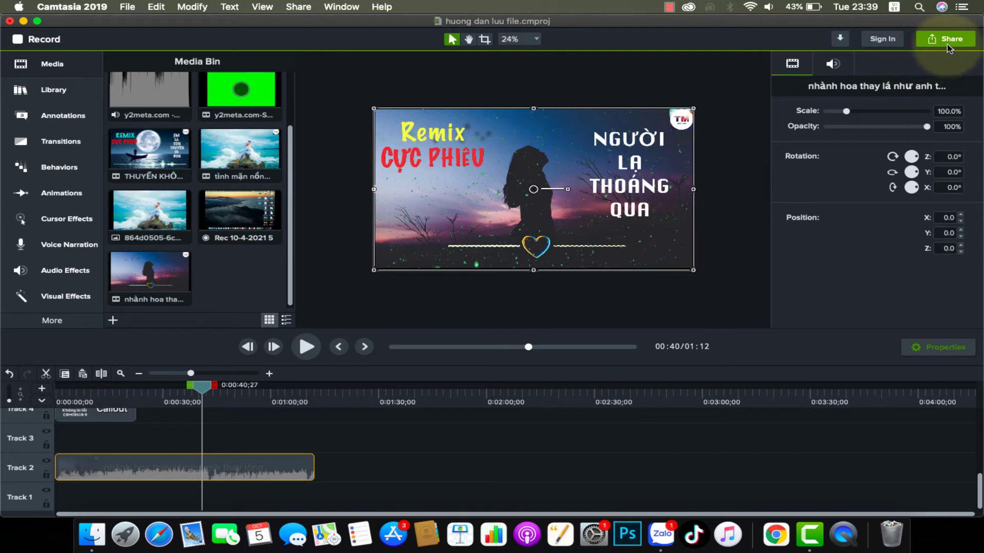
left_click(532, 40)
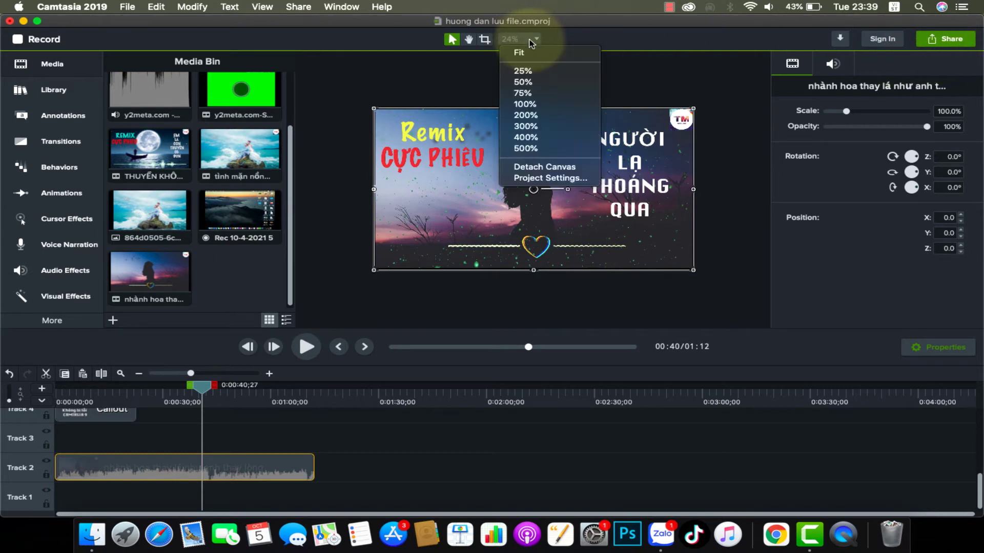
left_click(528, 180)
left_click(496, 202)
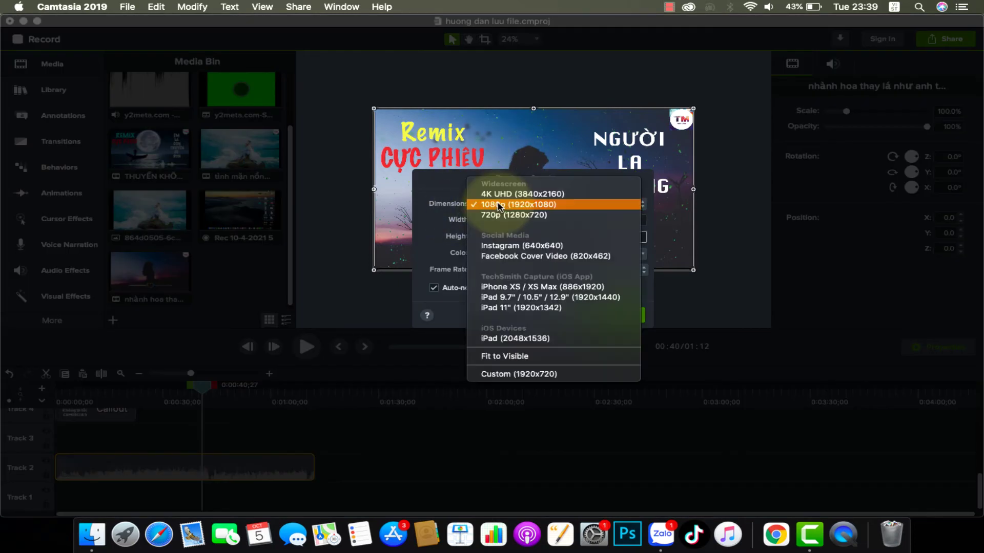
left_click(635, 245)
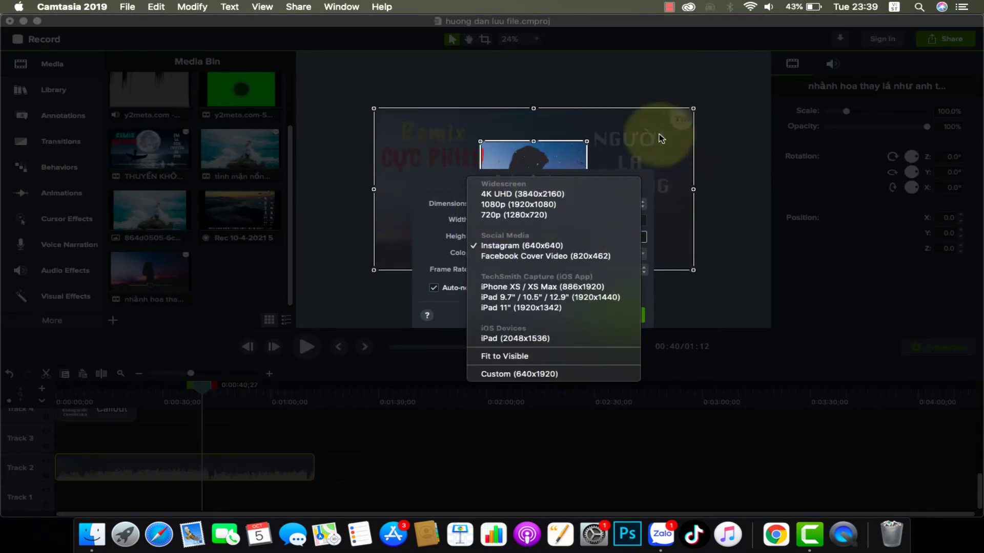
key("Up")
key("Up")
key("Up")
key("Return")
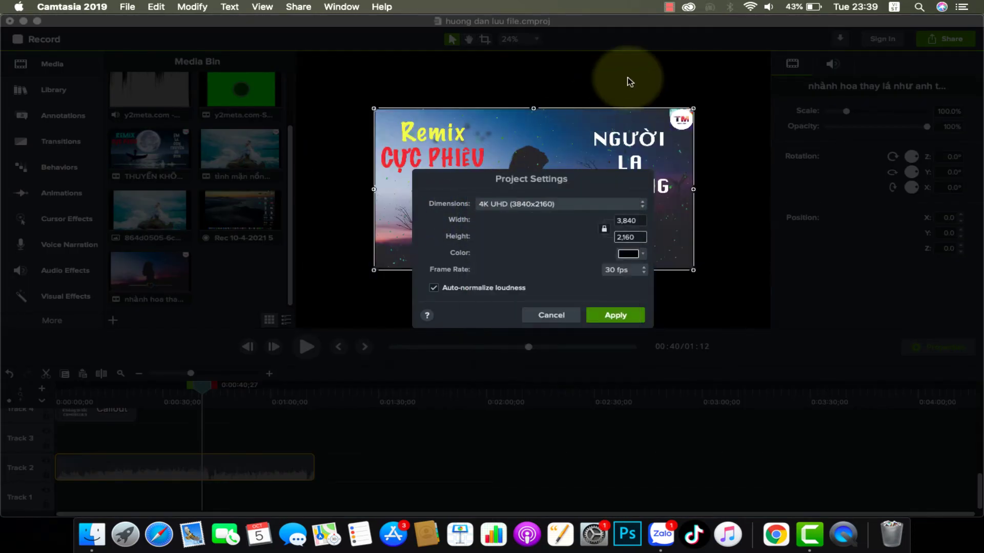
left_click(550, 320)
Start exporting the project to a local file and choose the Downloads folder as the destination
left_click(947, 44)
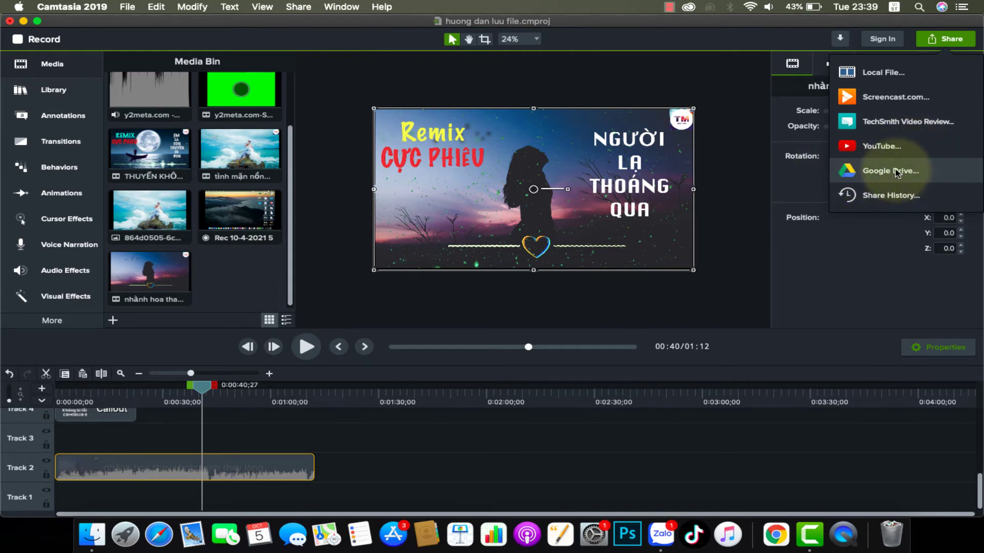
left_click(872, 73)
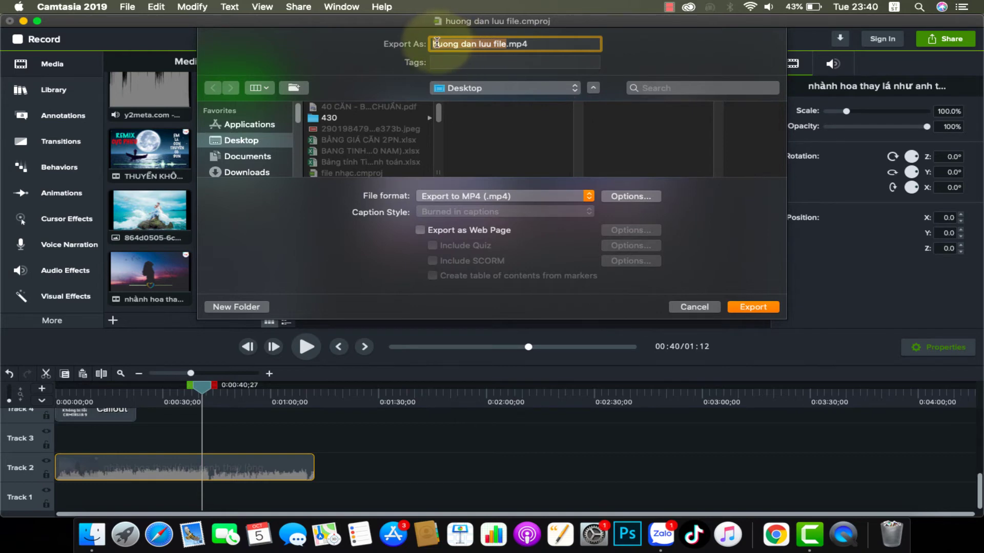
left_click(253, 153)
left_click(248, 171)
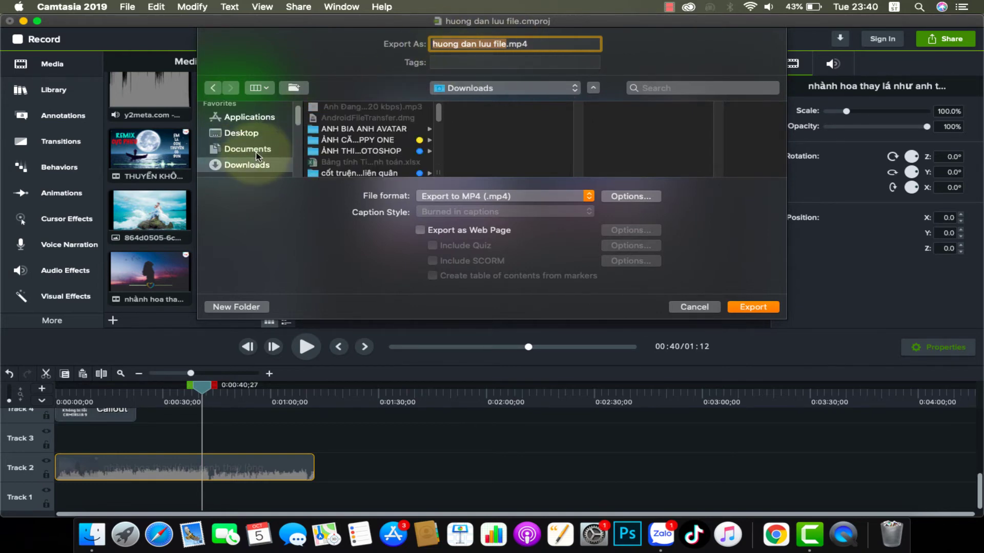
scroll(249, 159, "down", 1)
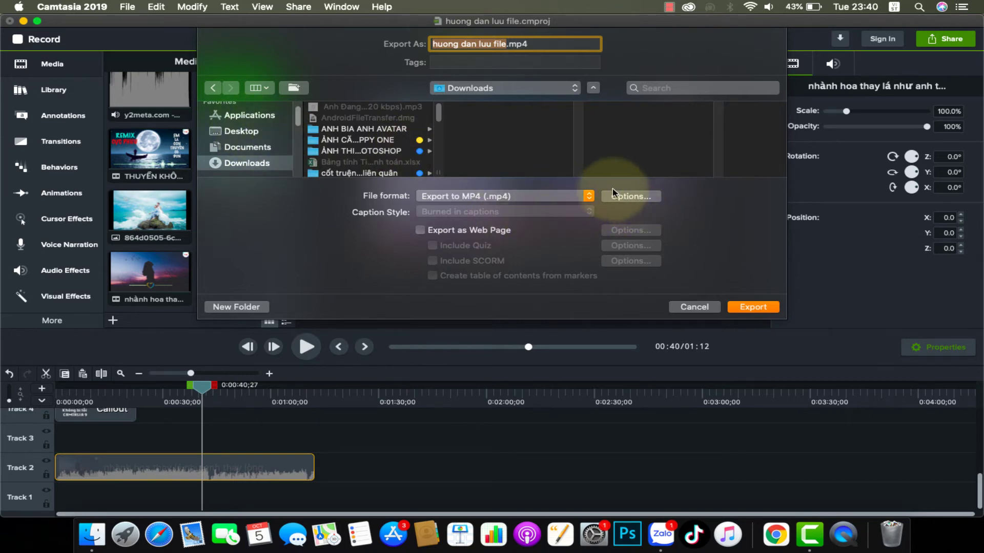
In the advanced MP4 export options, set the frame rate to 30 and the dimensions to 1920 x 1080 HD
left_click(636, 197)
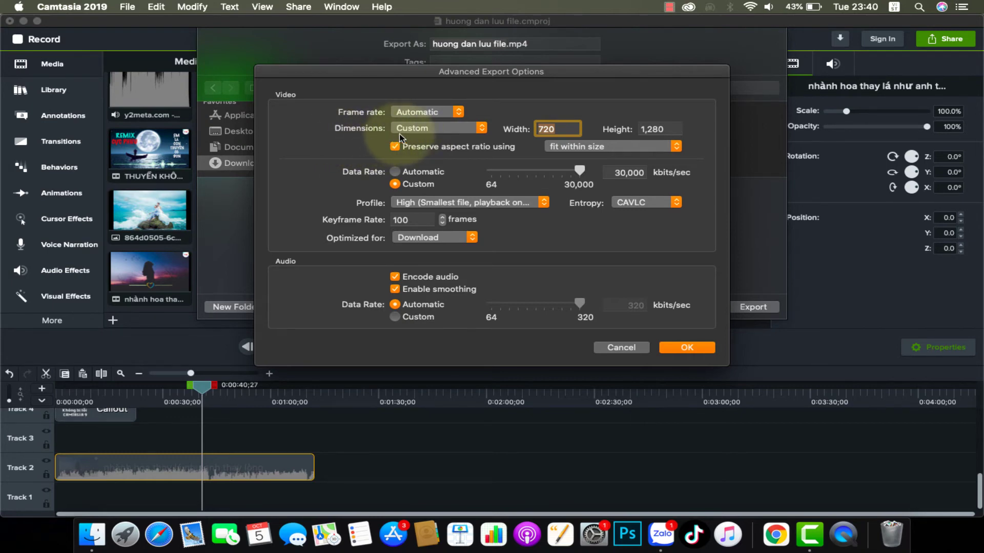
left_click(424, 114)
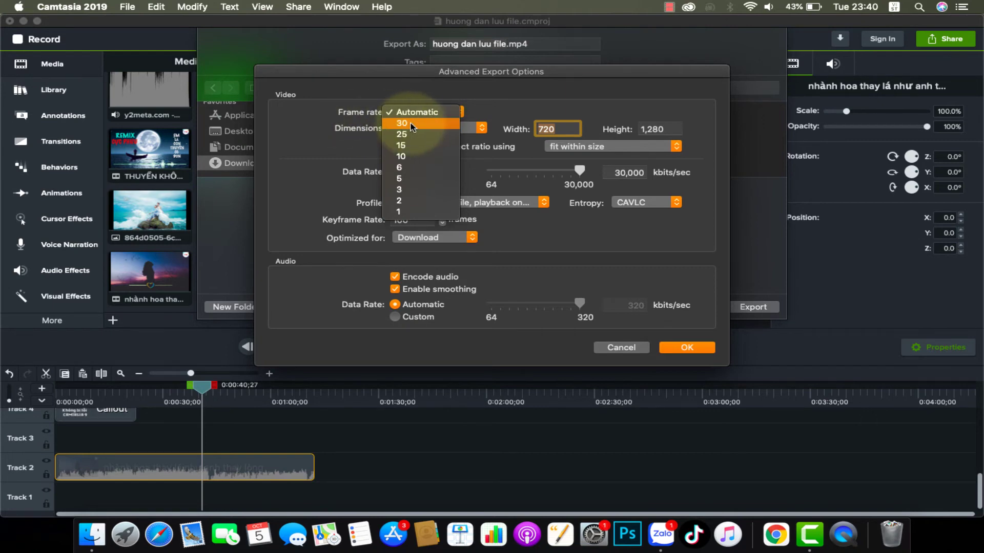
left_click(409, 124)
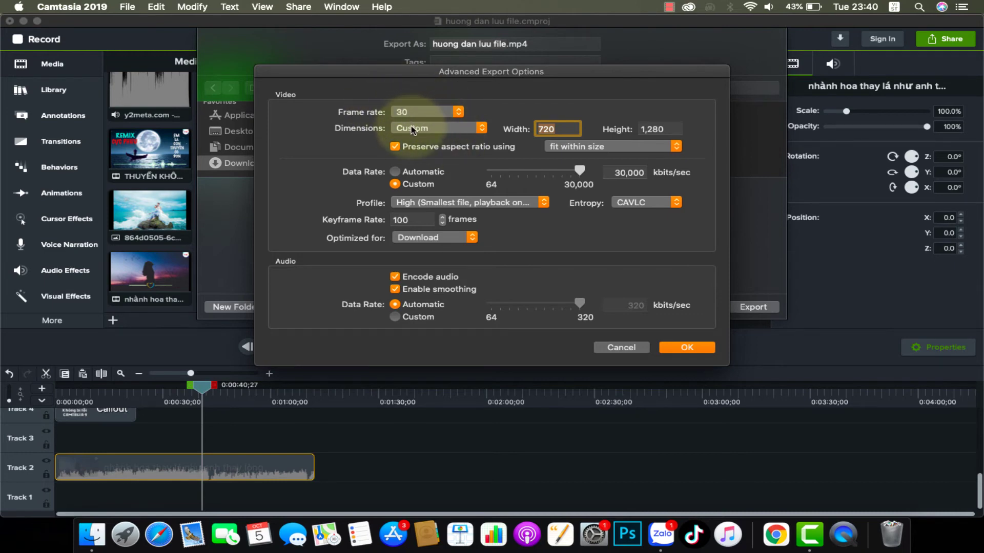
left_click(433, 113)
left_click(432, 113)
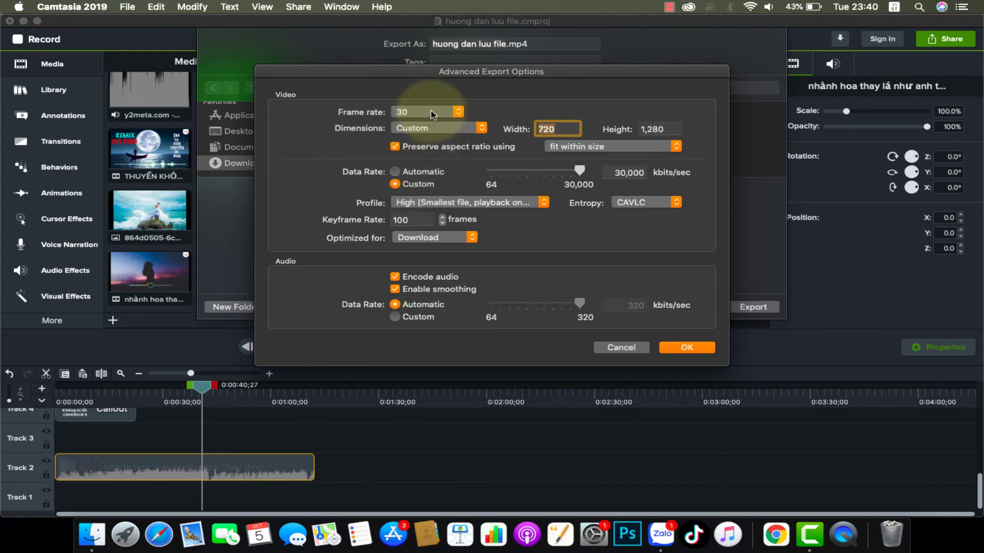
left_click(415, 132)
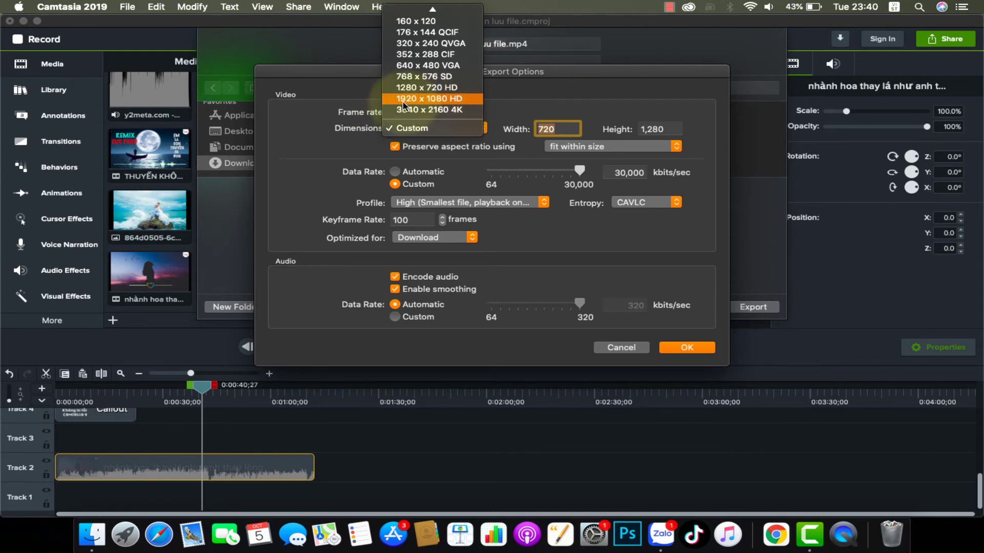
left_click(431, 99)
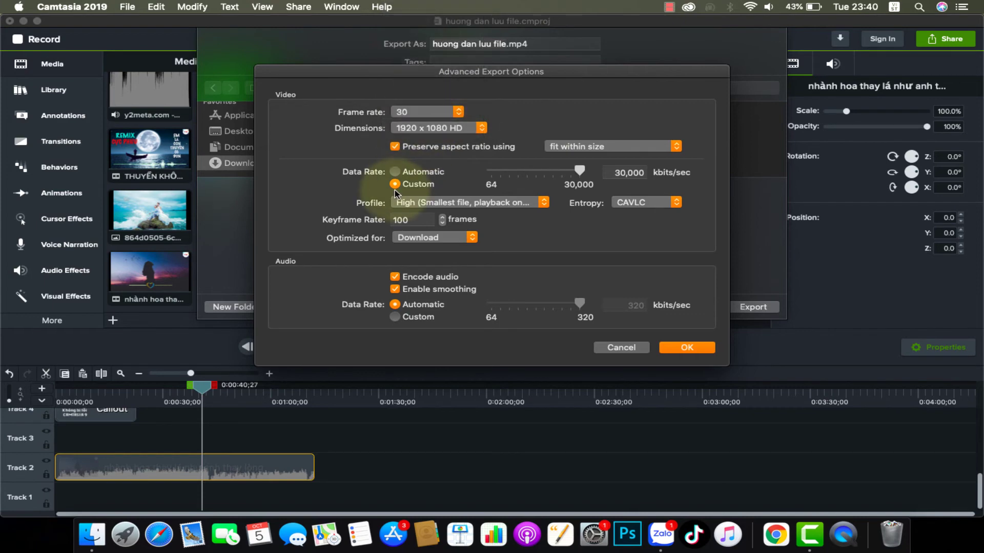
Try the Custom export dimensions and return to 1920 x 1080 HD
left_click(414, 132)
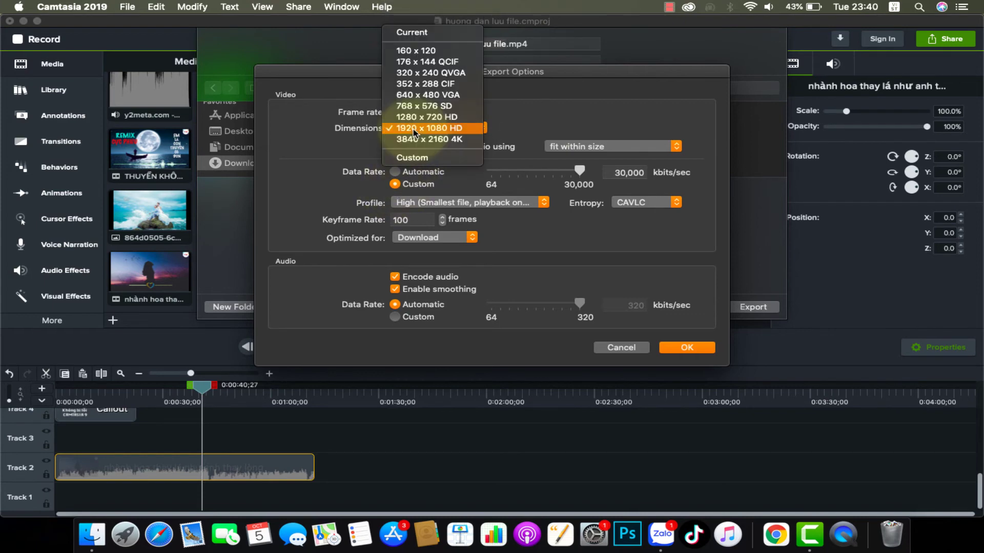
left_click(413, 159)
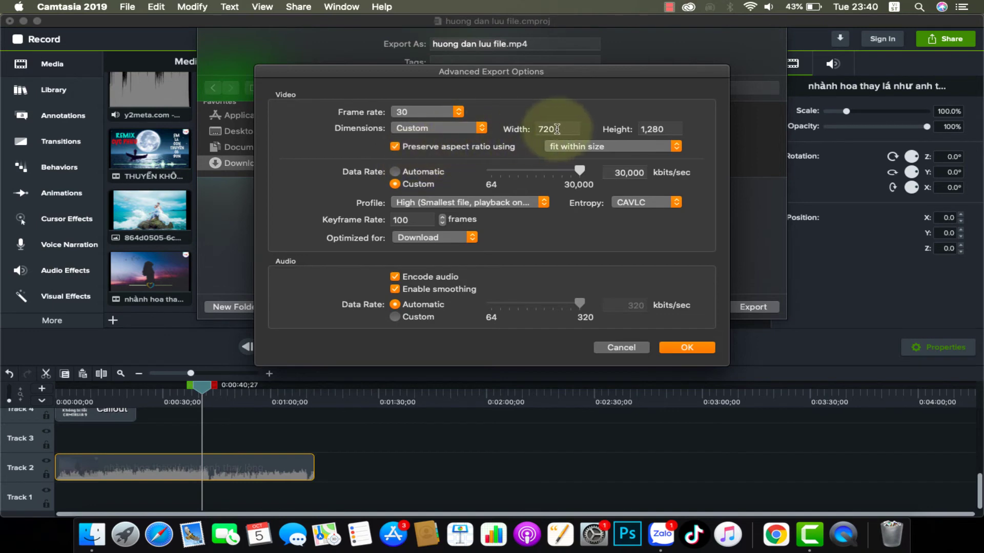
left_click_drag(557, 129, 534, 134)
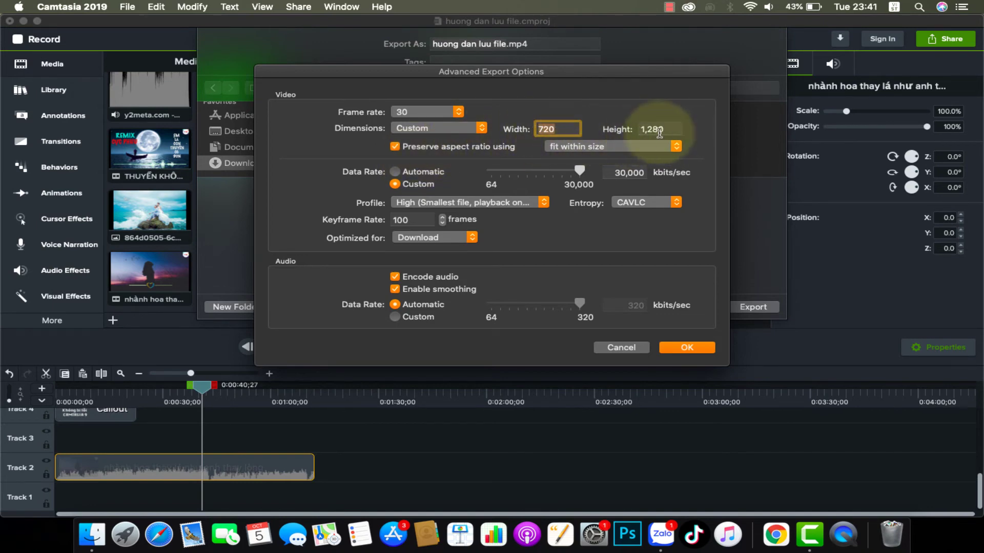
left_click(398, 132)
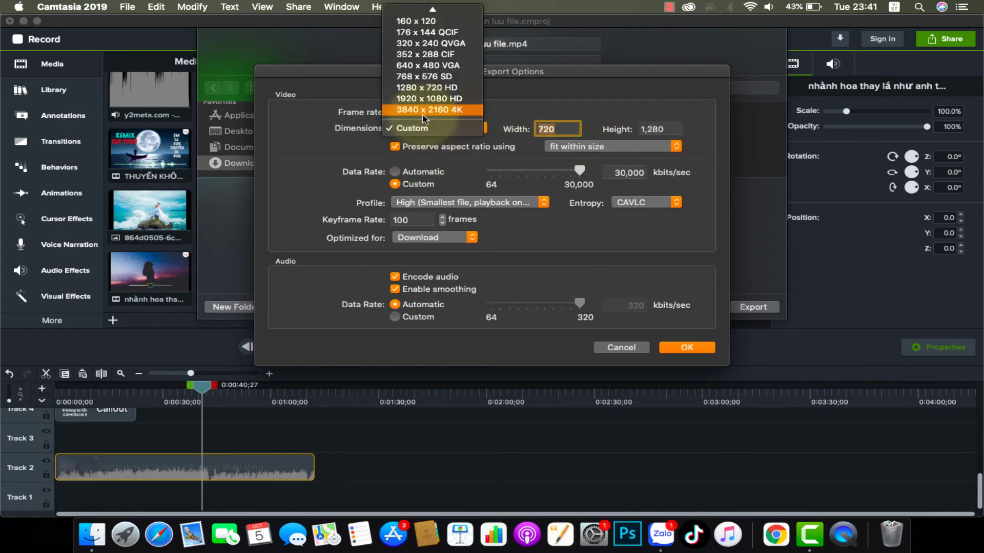
left_click(421, 99)
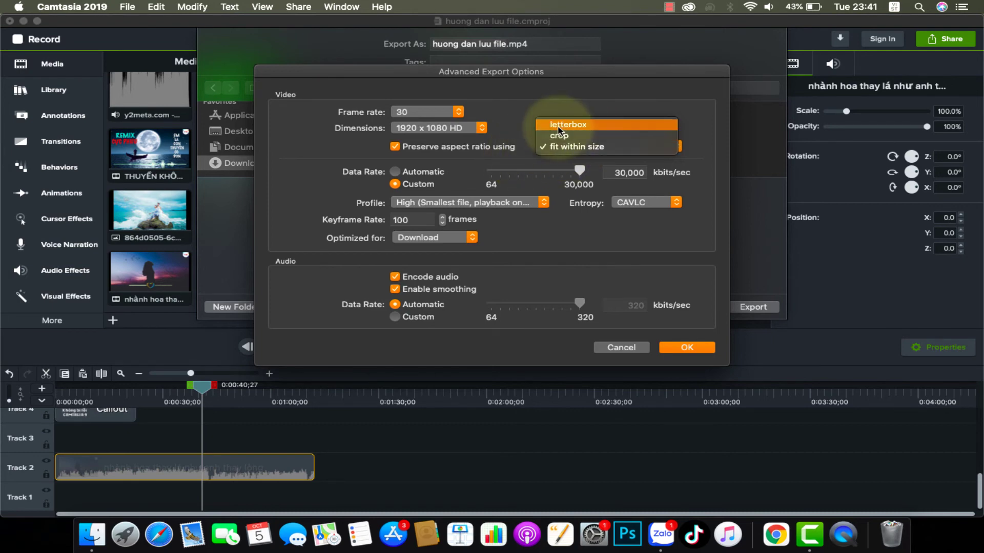
Set the video data rate to Automatic, keep fit within size and the High profile, and accept the export options
left_click(546, 148)
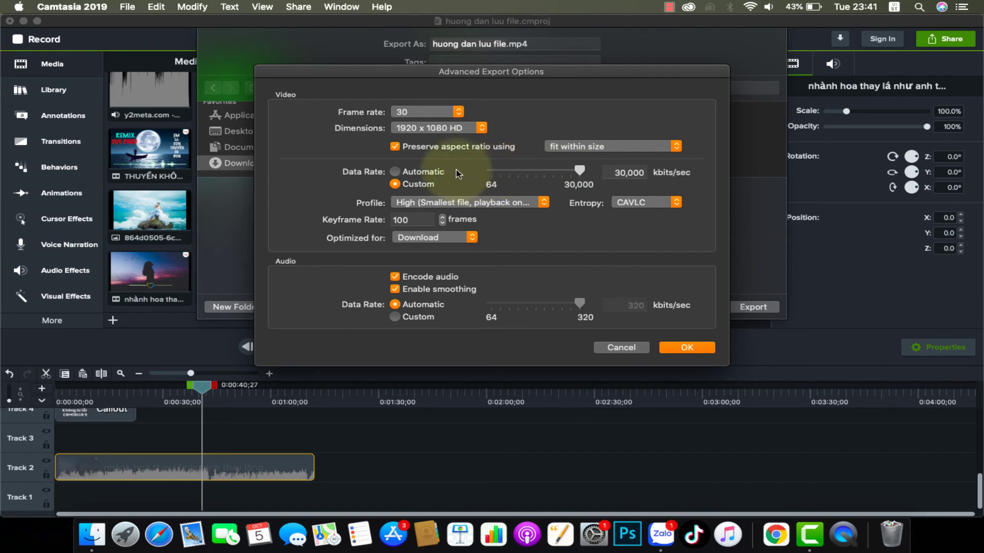
left_click(395, 184)
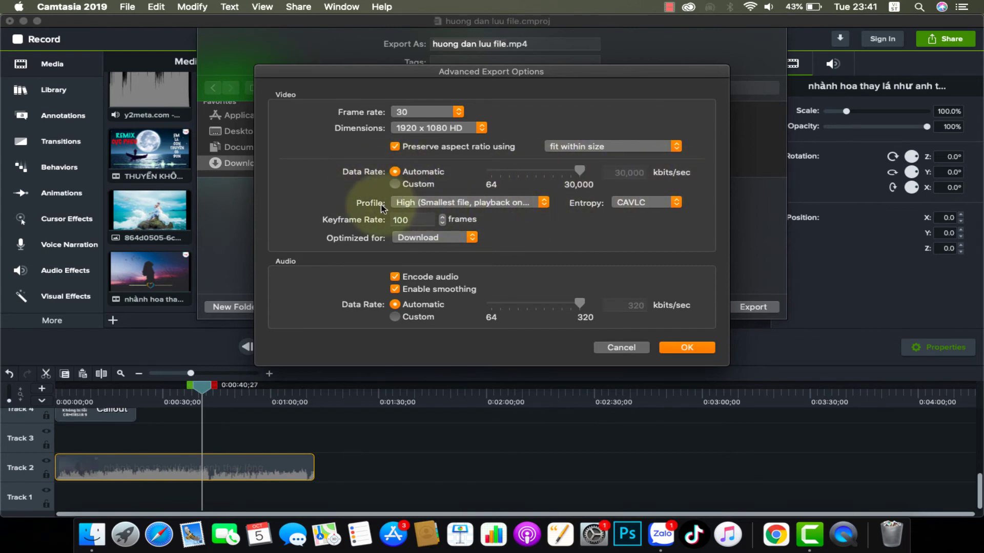
left_click(419, 203)
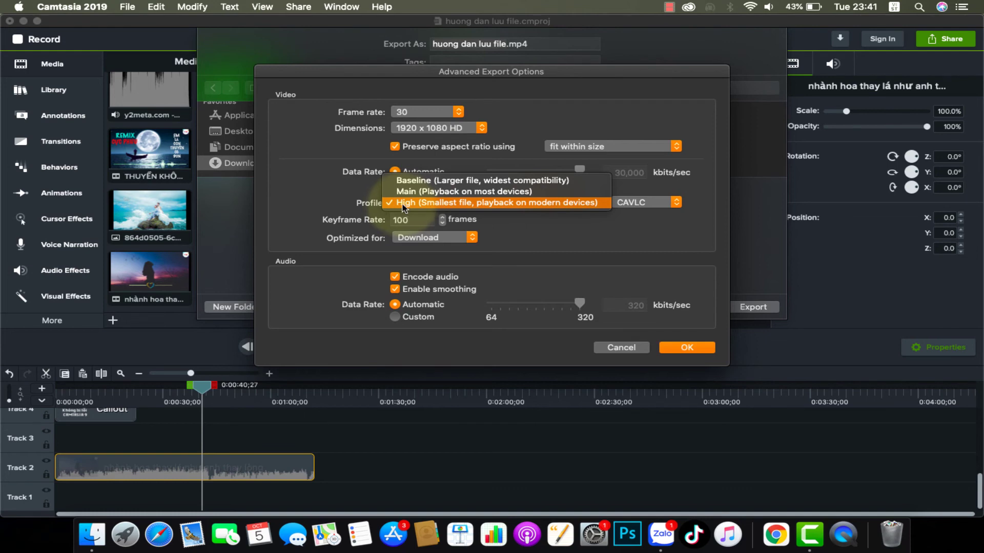
left_click(408, 204)
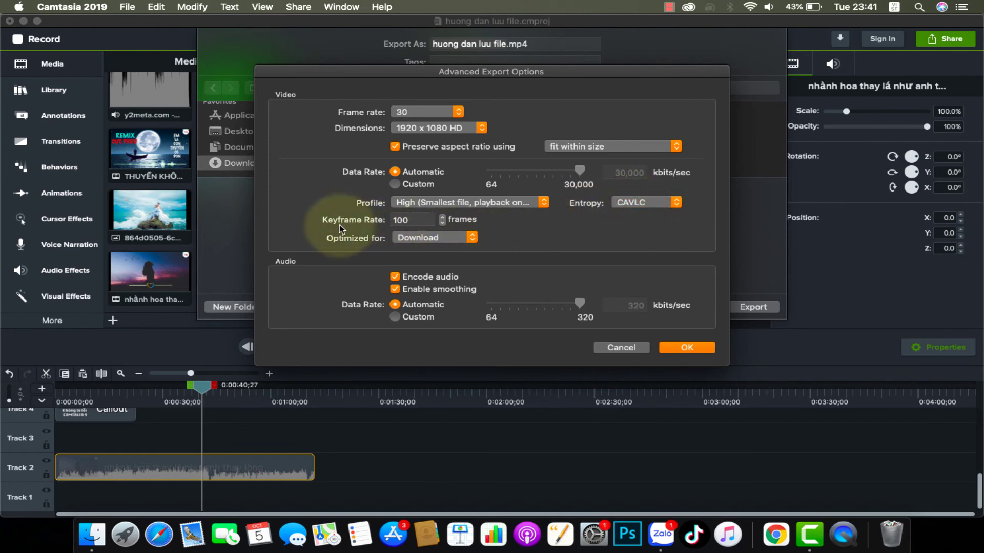
double_click(408, 221)
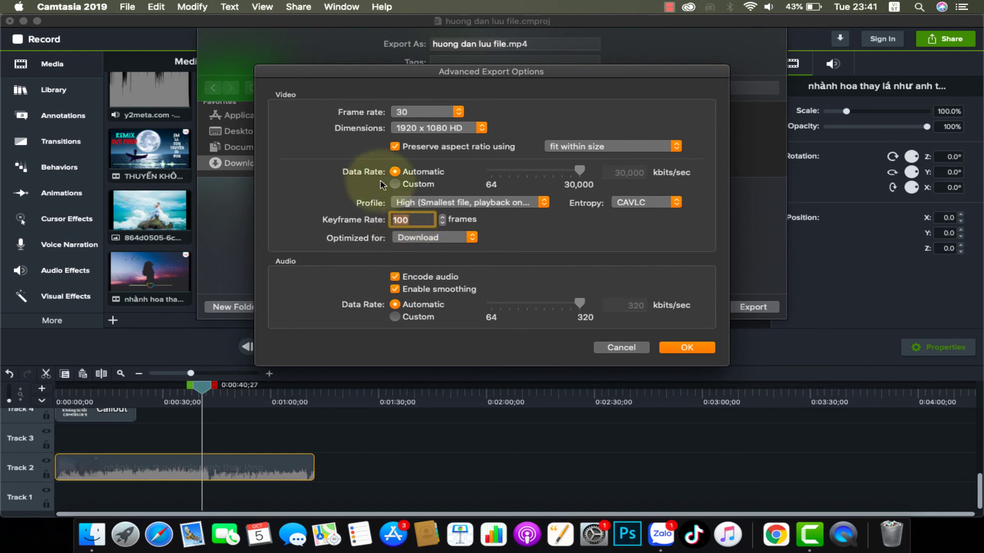
left_click(686, 348)
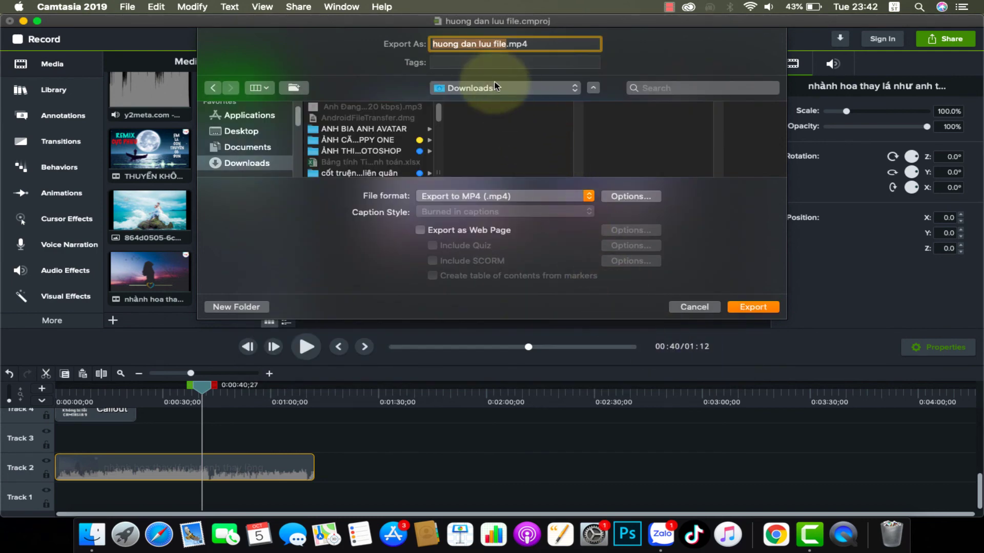
Start exporting the video as huong dan luu file.mp4 and abort the export
left_click(767, 308)
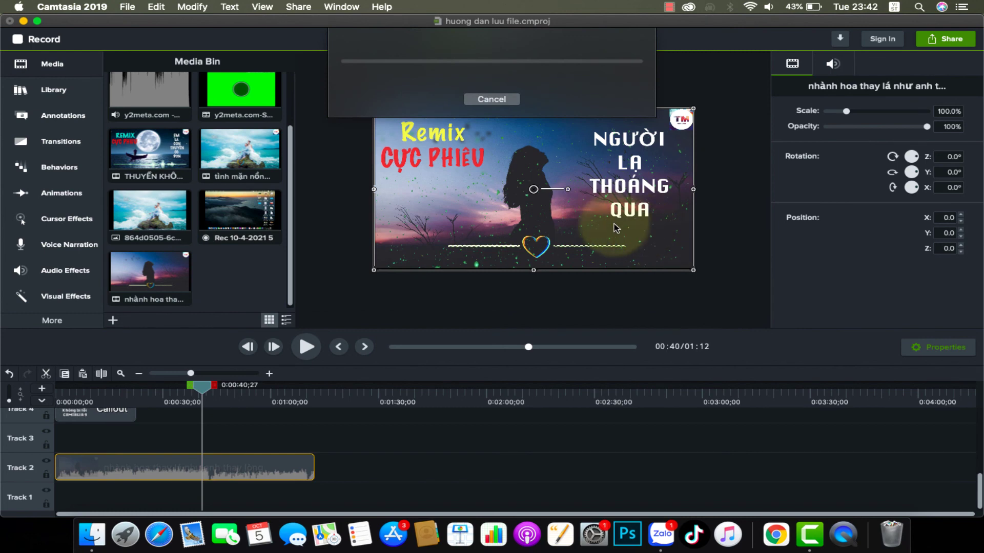
left_click(505, 101)
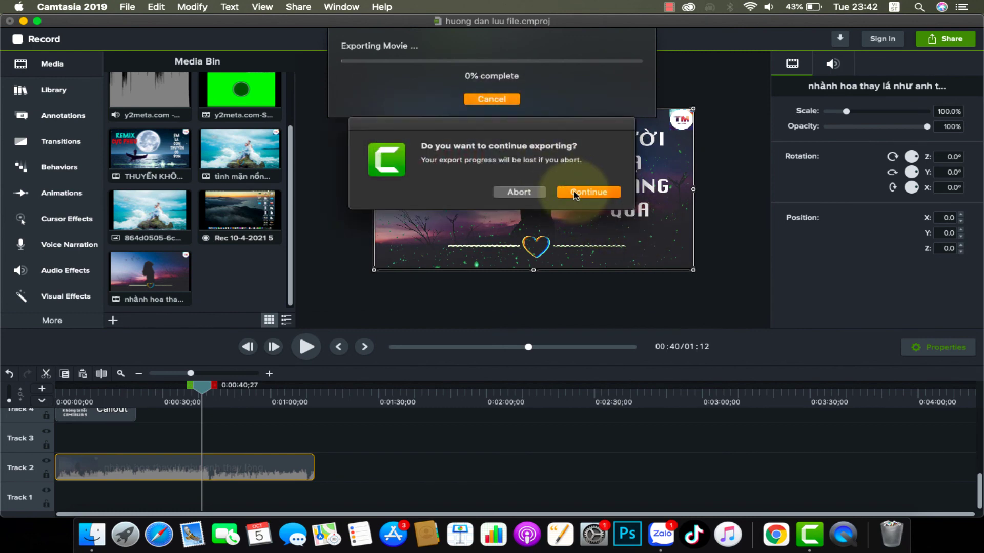
left_click(519, 192)
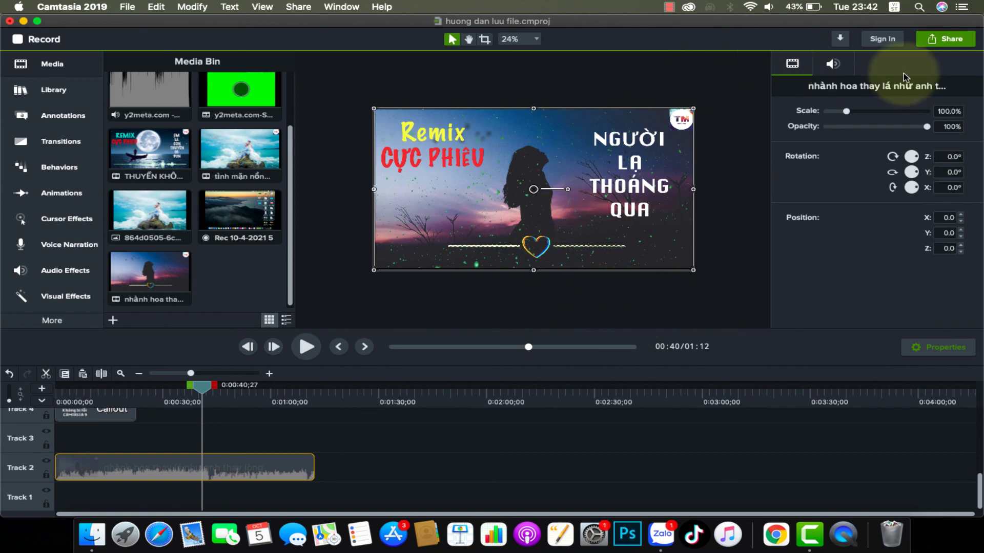
Detach the canvas and apply the iPhone XS / XS Max (886x1920) preset as the project dimensions
left_click(533, 41)
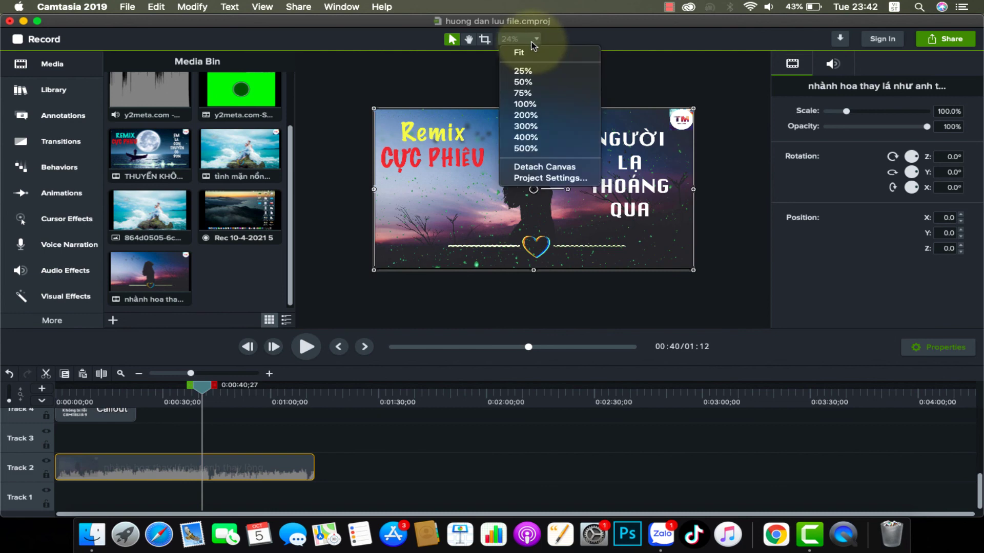
left_click(543, 167)
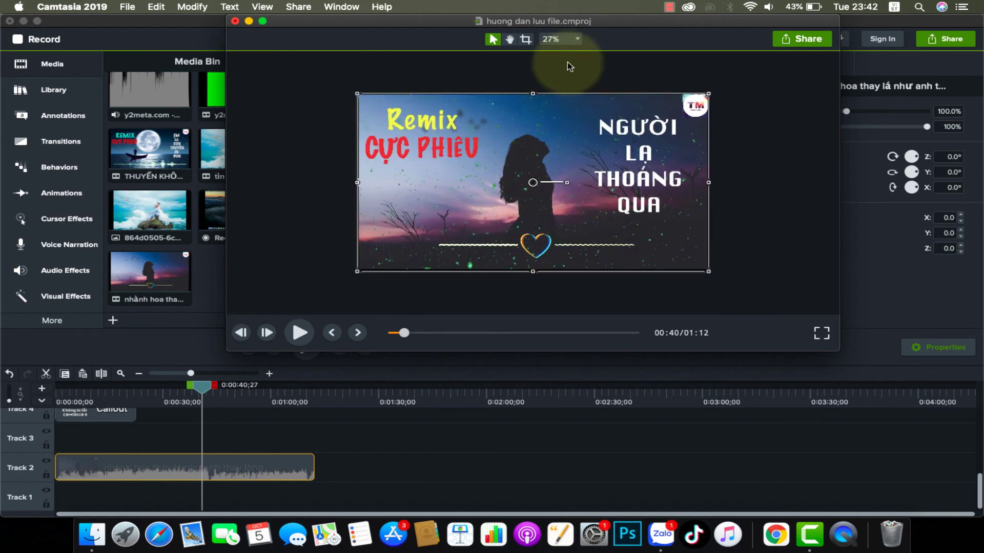
left_click(570, 39)
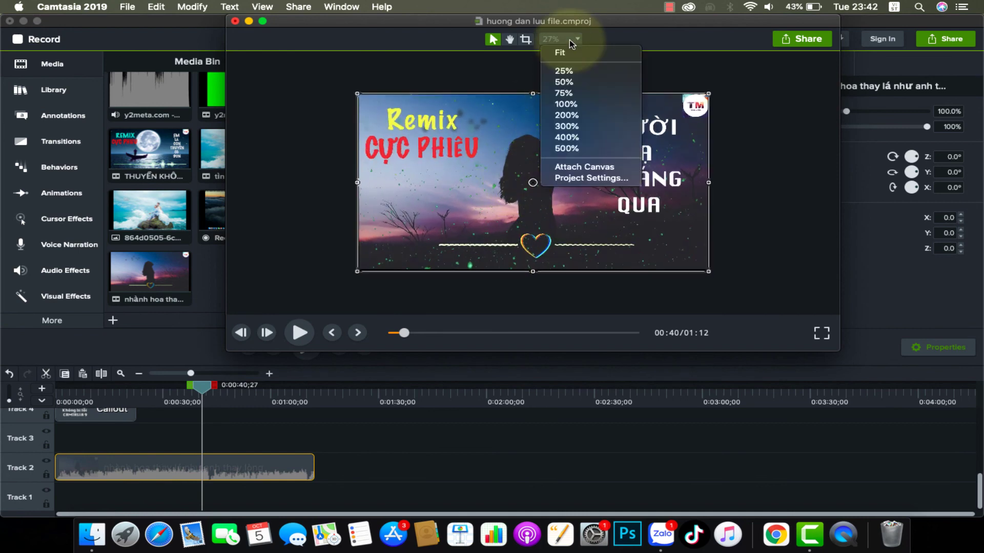
left_click(583, 179)
left_click(546, 190)
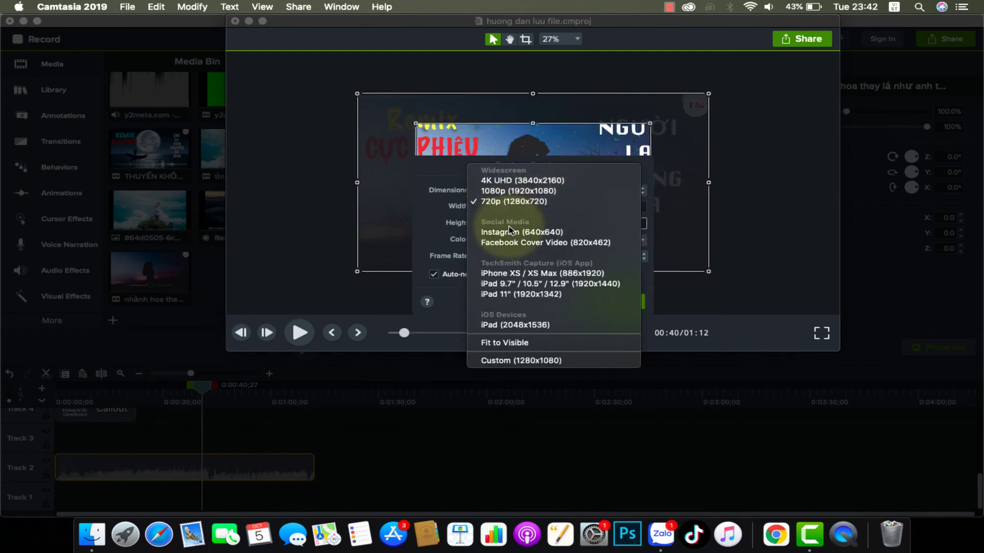
left_click(509, 273)
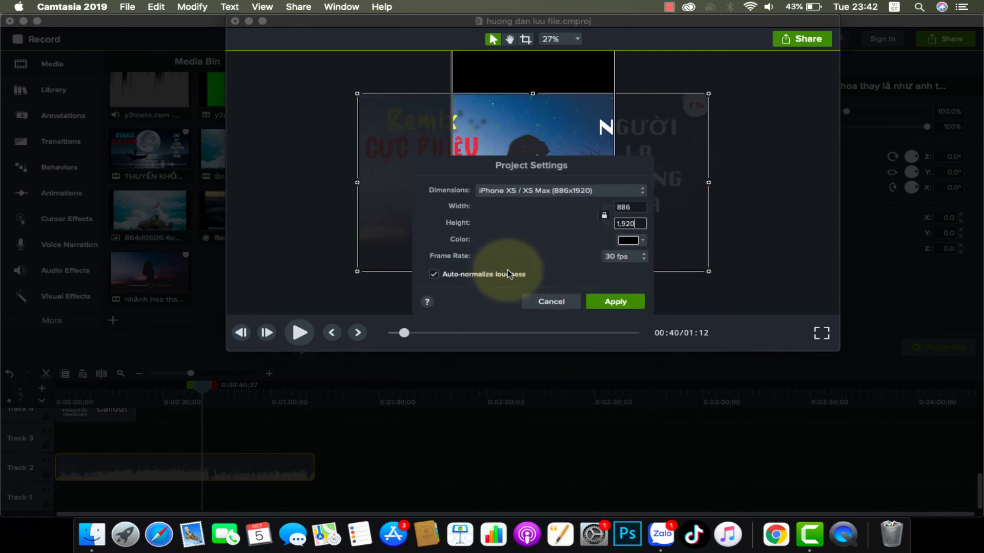
left_click(615, 301)
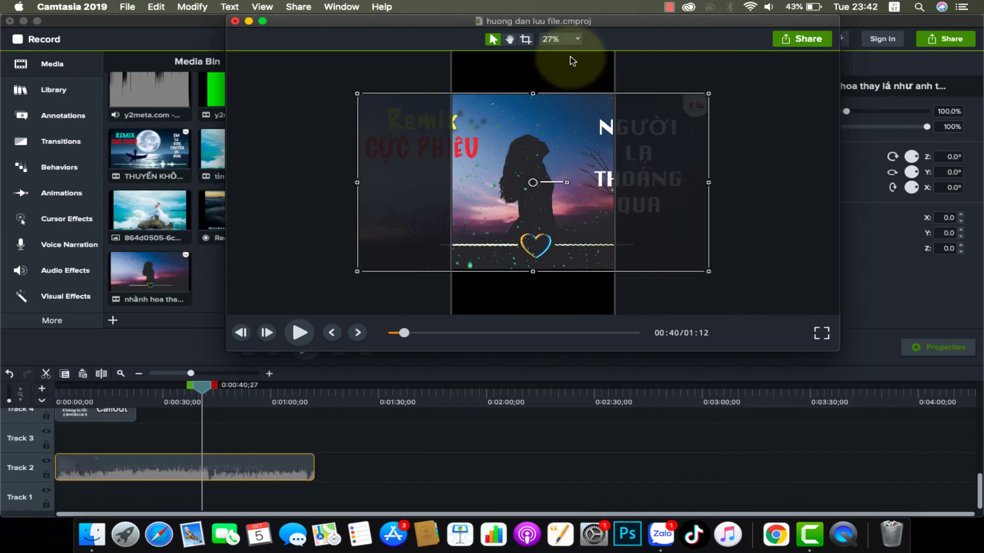
Reattach the detached canvas to the main editing window
left_click(563, 39)
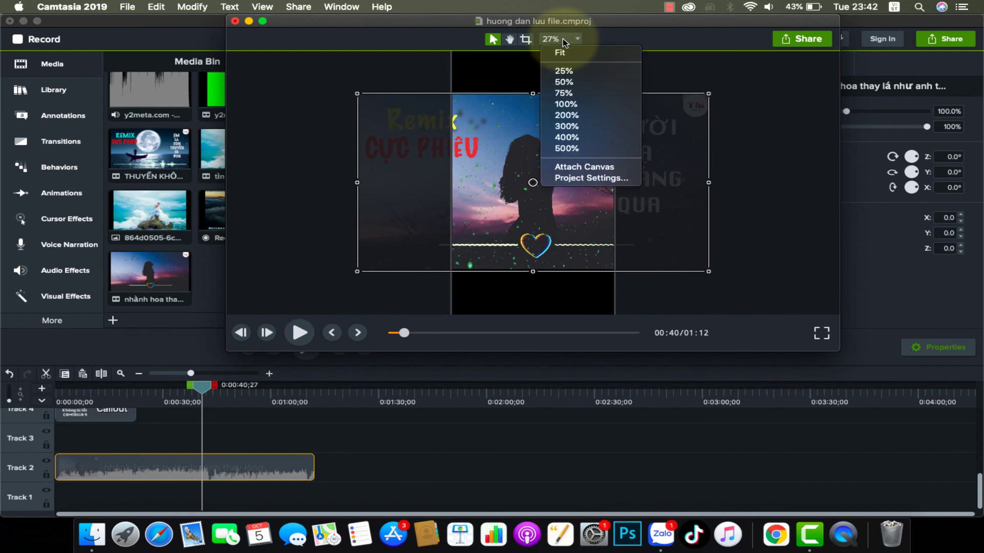
left_click(576, 170)
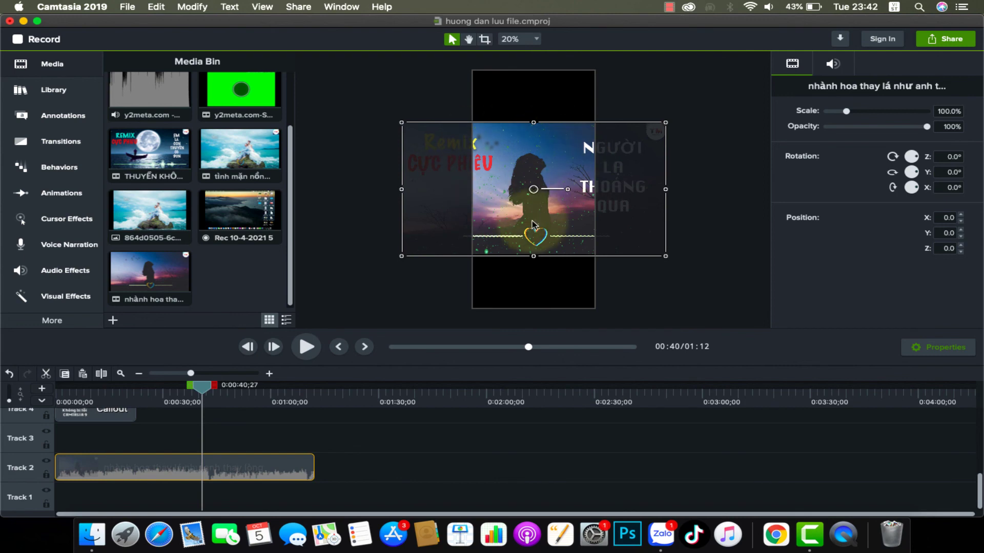
left_click(510, 39)
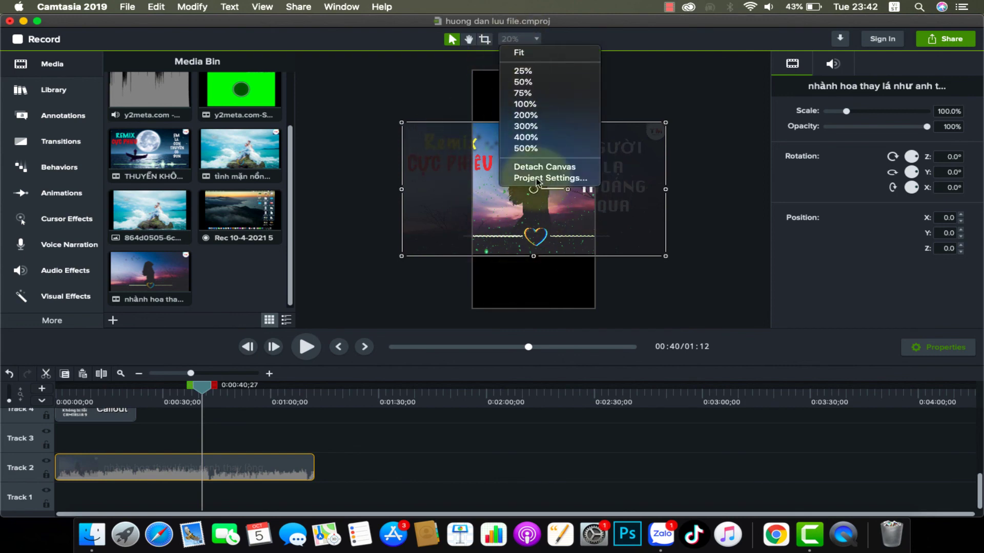
left_click(703, 149)
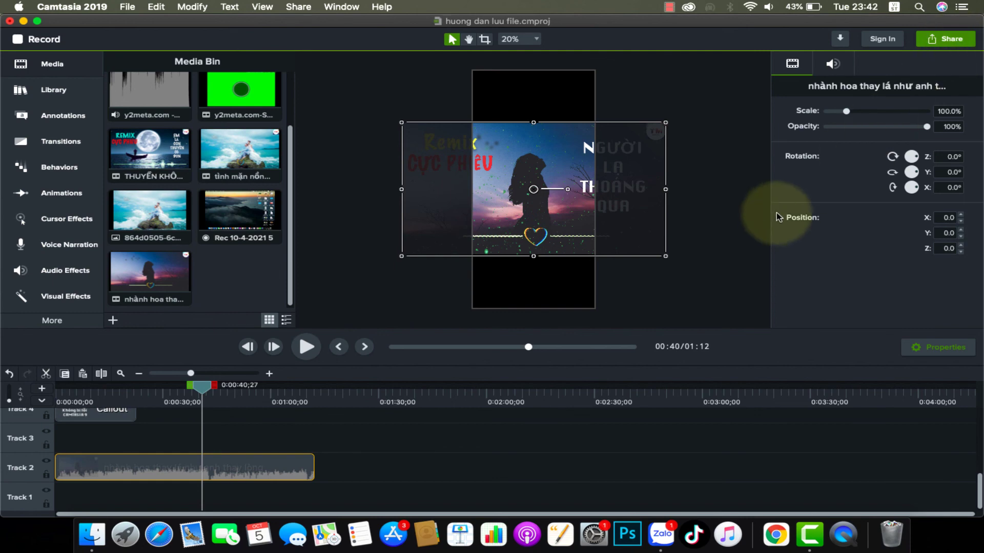
left_click(725, 188)
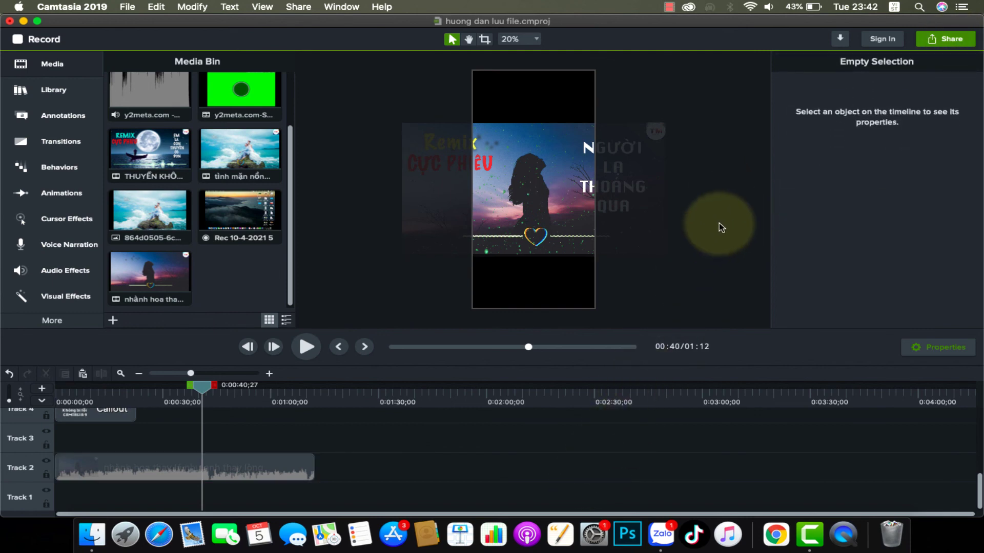
left_click(647, 195)
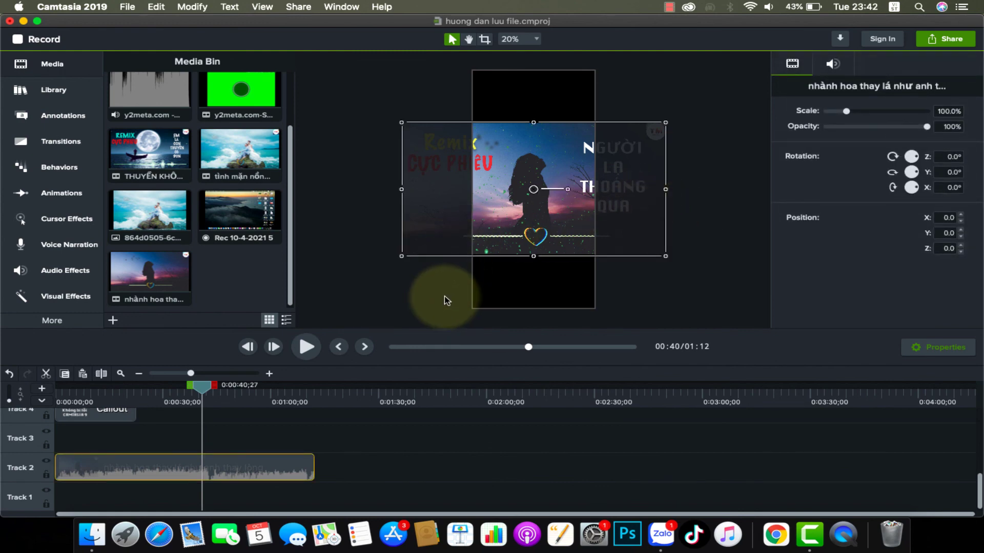
left_click(491, 301)
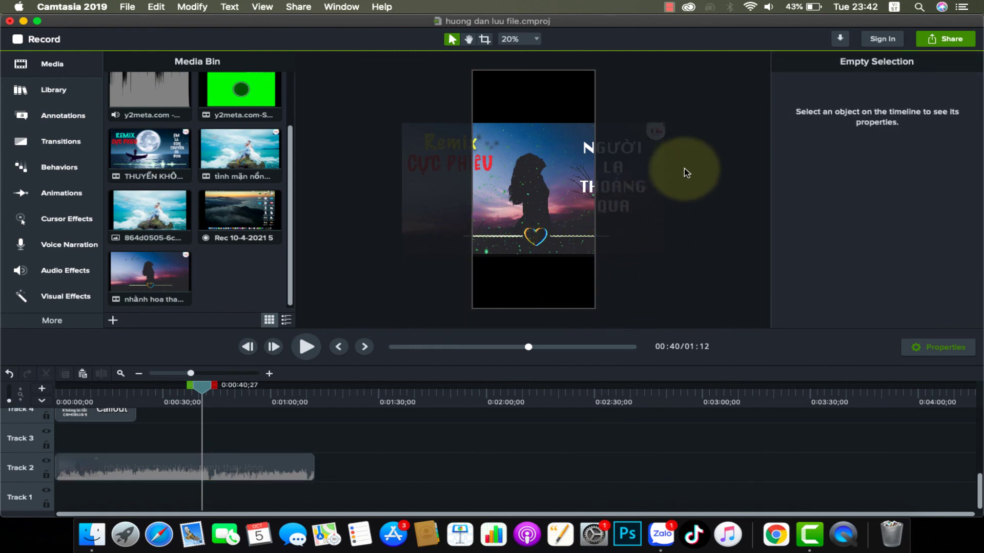